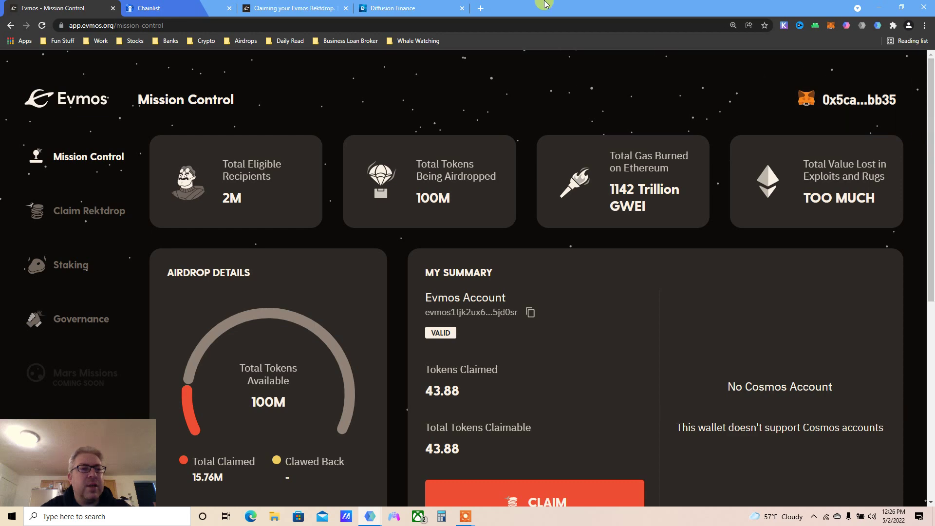
{"action": "mouse_move", "coordinate": [931, 120]}
{"action": "left_mouse_down"}
{"action": "mouse_move", "coordinate": [929, 271]}
{"action": "mouse_move", "coordinate": [929, 152]}
{"action": "mouse_move", "coordinate": [909, 69]}
{"action": "left_mouse_up"}
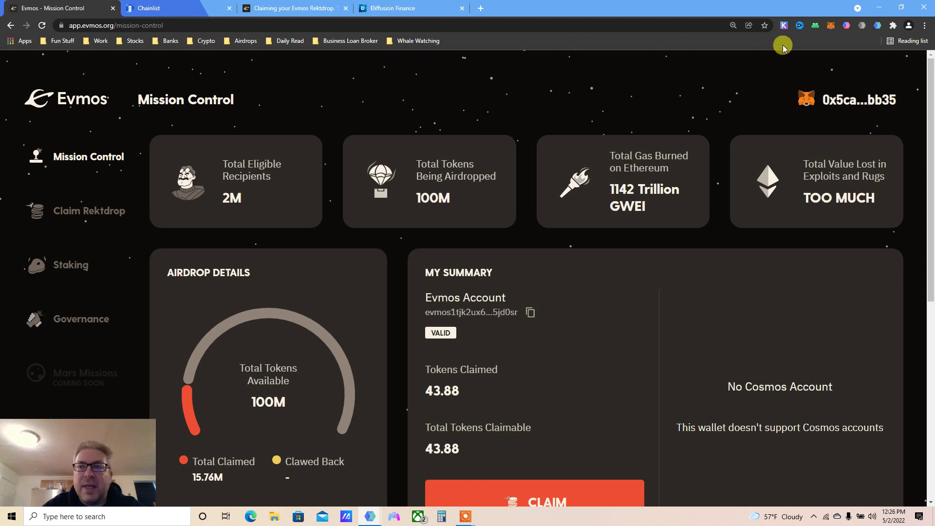
Bring up the Chainlist 'evmos' search listing Evmos Testnet (9000) and Evmos mainnet (9001)
{"action": "left_click", "coordinate": [161, 6]}
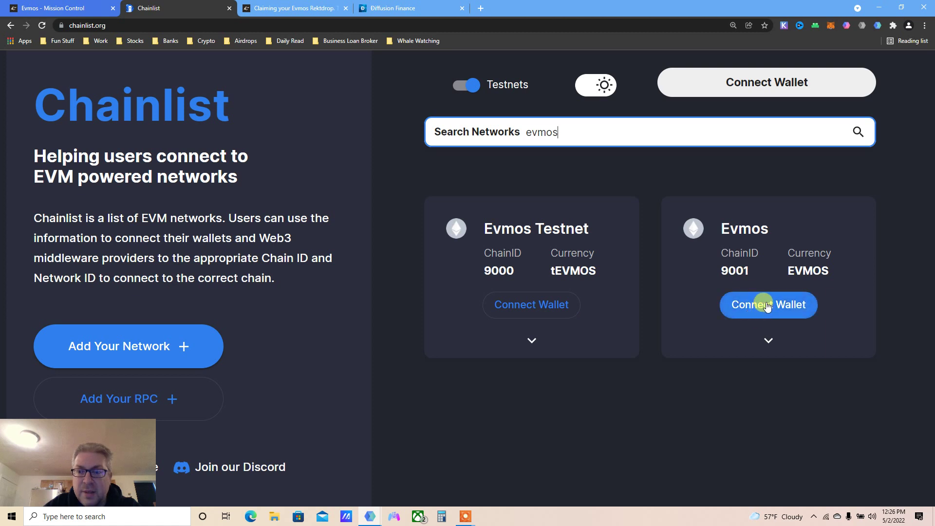
Check the MetaMask wallet's recent activity and its token balances
{"action": "left_click", "coordinate": [828, 28]}
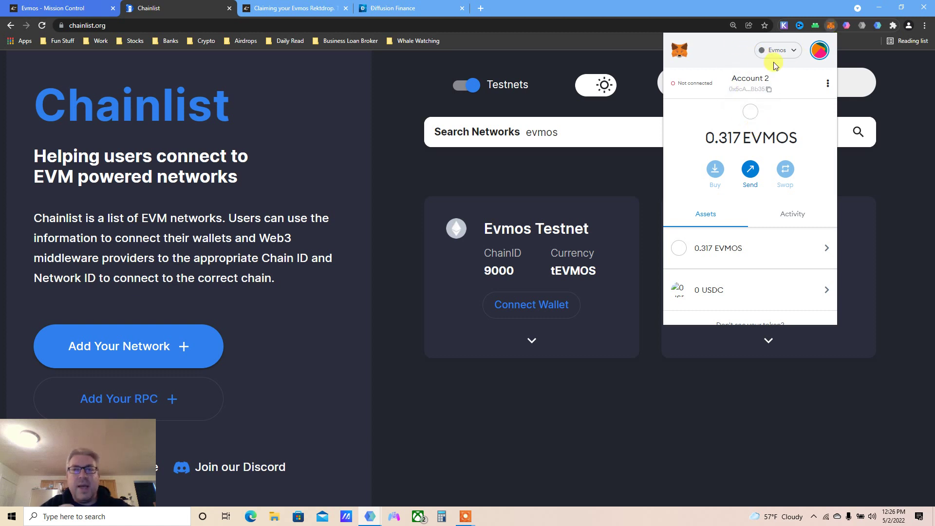
{"action": "left_click", "coordinate": [789, 219]}
{"action": "left_click", "coordinate": [706, 214]}
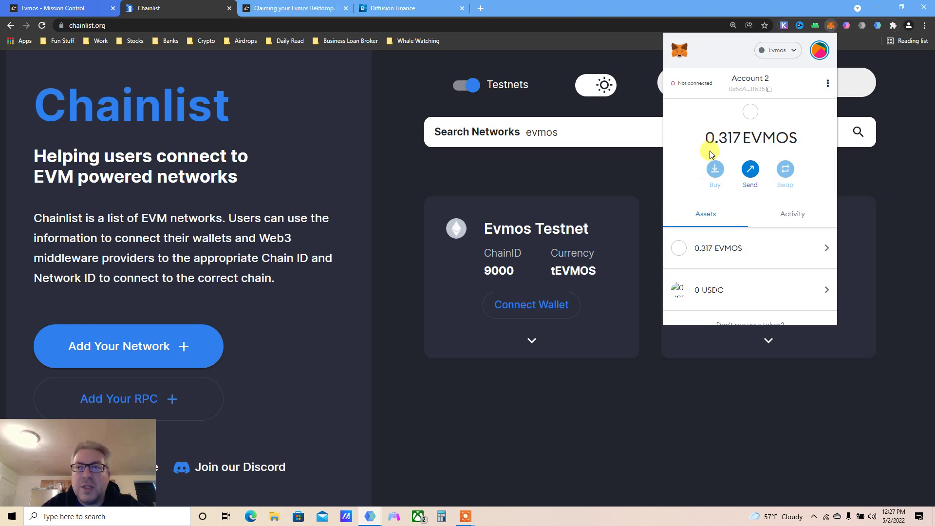
Switch the wallet to Evmos Testnet (5.6975 TEVMOS), then back to Evmos (0.317 EVMOS)
{"action": "left_click", "coordinate": [775, 51]}
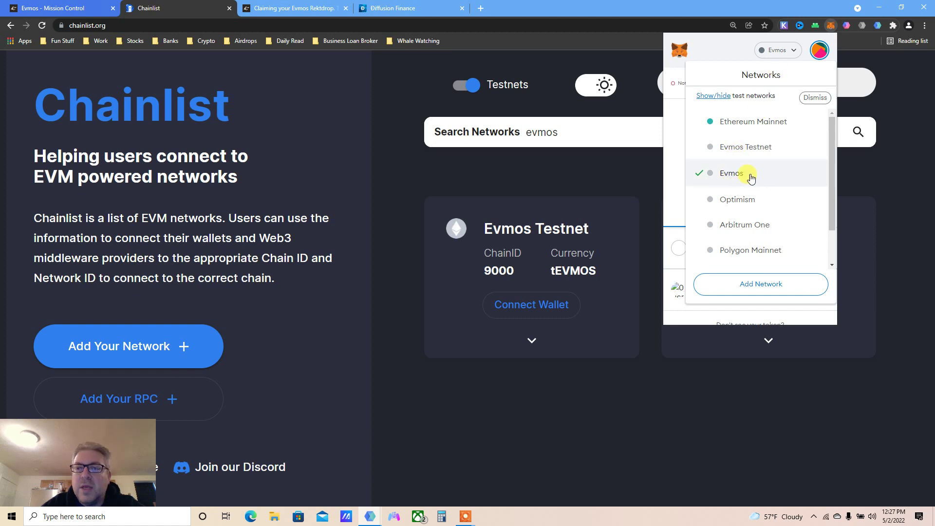
{"action": "mouse_move", "coordinate": [745, 147]}
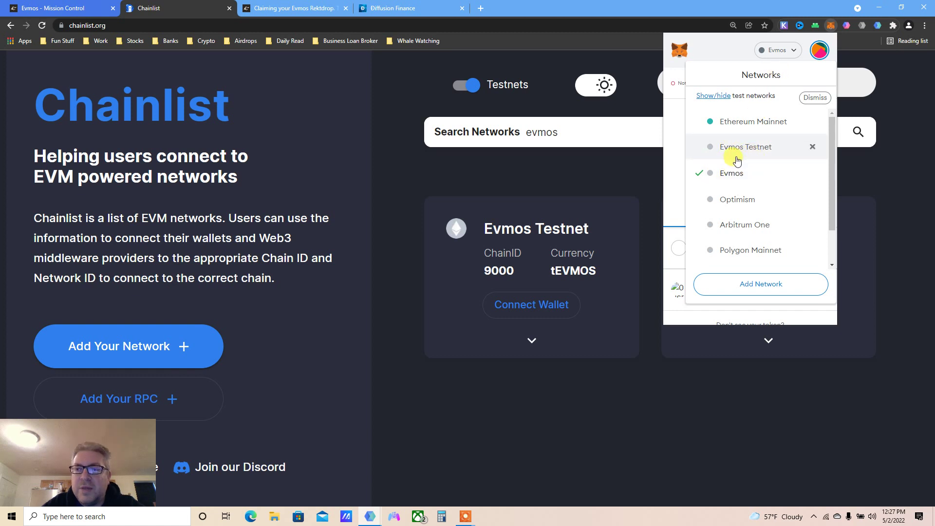
{"action": "left_click", "coordinate": [727, 152]}
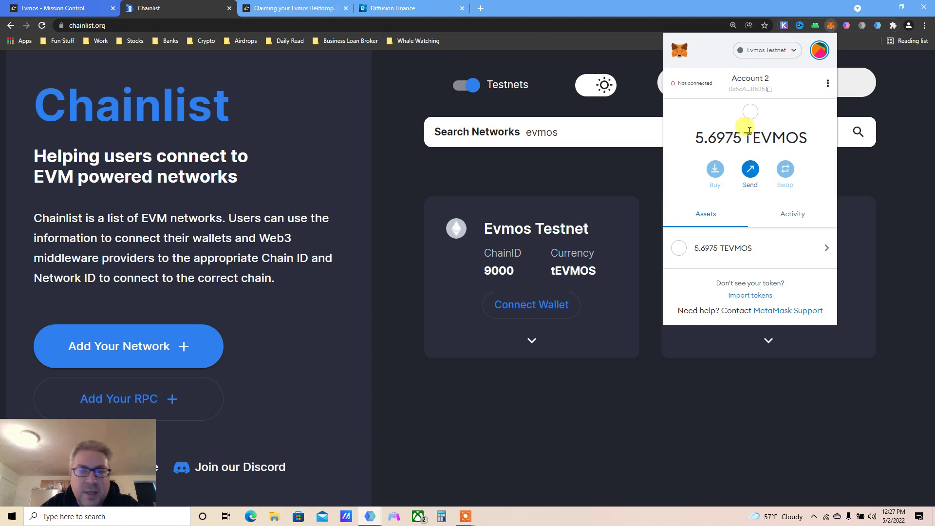
{"action": "left_click", "coordinate": [759, 50]}
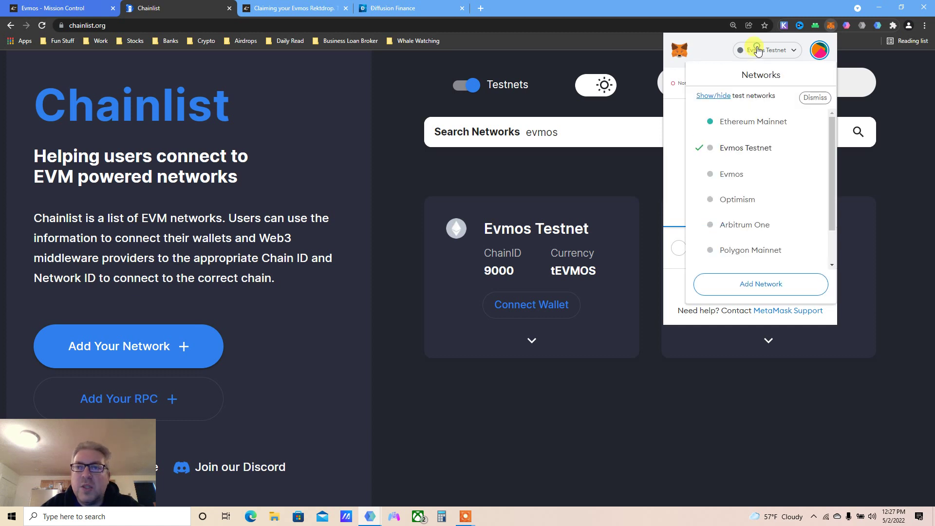
{"action": "left_click", "coordinate": [723, 180]}
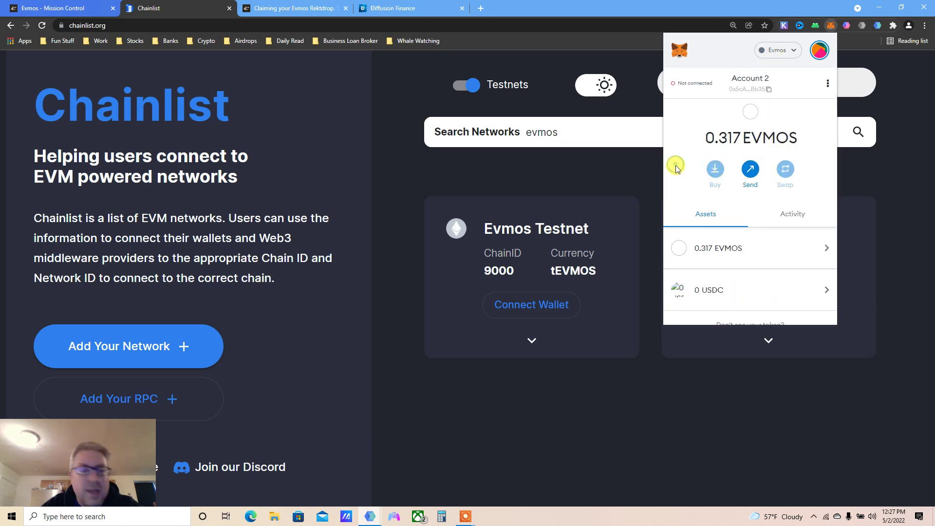
Read the 'Claiming your Evmos Rektdrop' guide, then return to Mission Control showing 43.88 claimed
{"action": "left_click", "coordinate": [275, 7]}
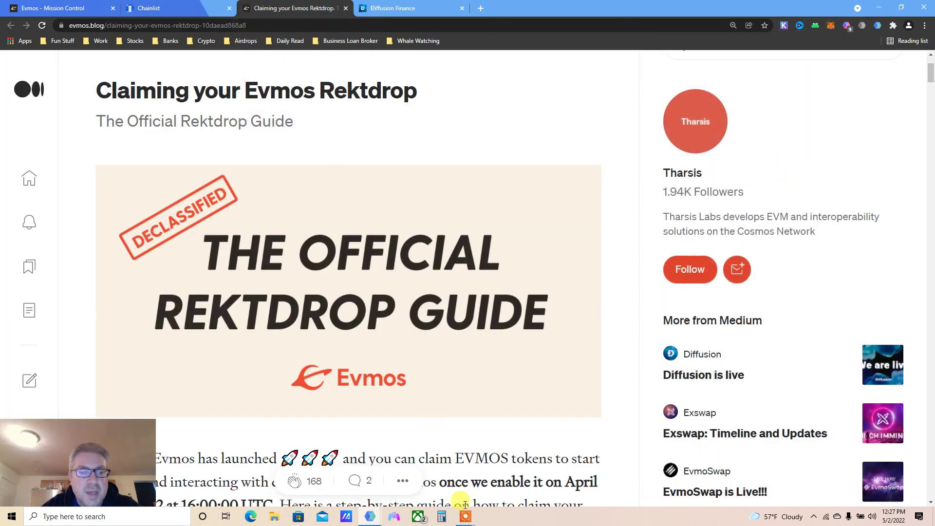
{"action": "left_click", "coordinate": [490, 486]}
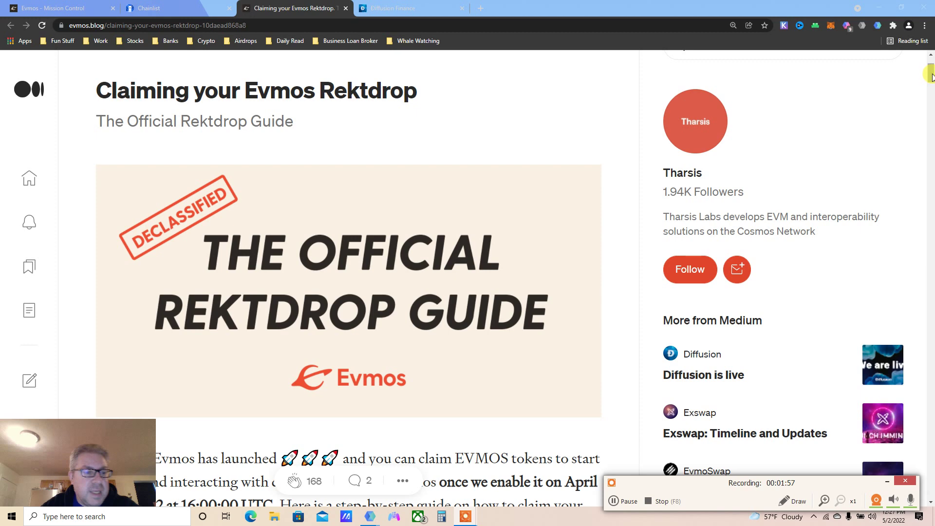
{"action": "left_click_drag", "start_coordinate": [931, 77], "coordinate": [902, 290]}
{"action": "left_click", "coordinate": [99, 8]}
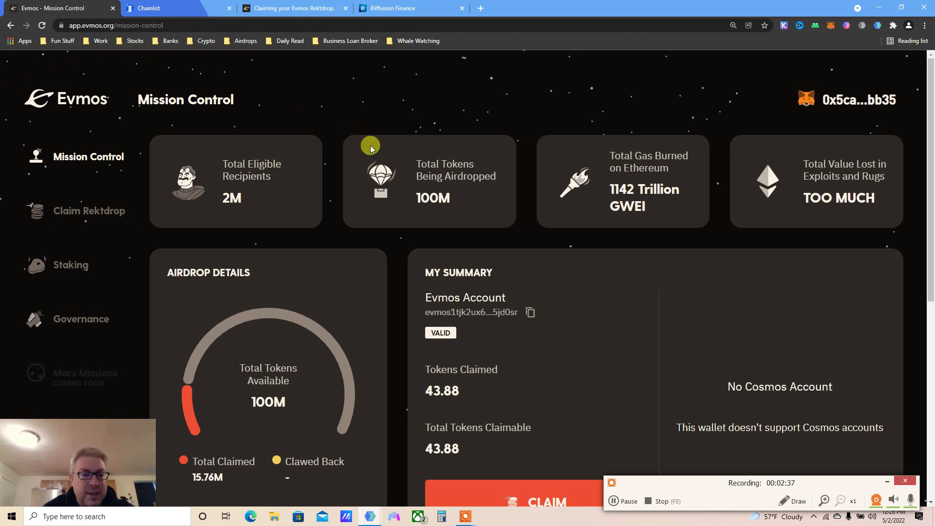
{"action": "mouse_move", "coordinate": [932, 122]}
{"action": "left_mouse_down"}
{"action": "mouse_move", "coordinate": [932, 321]}
{"action": "mouse_move", "coordinate": [927, 146]}
{"action": "left_mouse_up"}
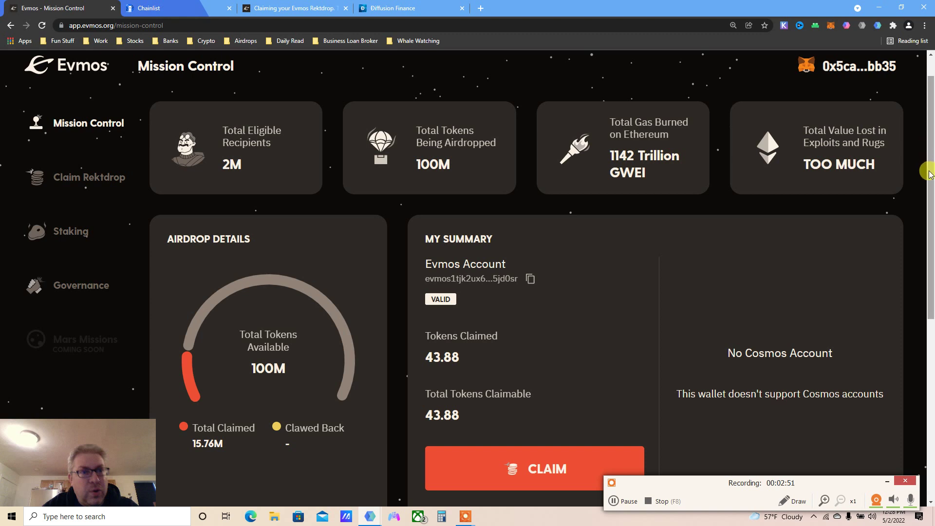
{"action": "left_click_drag", "start_coordinate": [929, 172], "coordinate": [927, 188]}
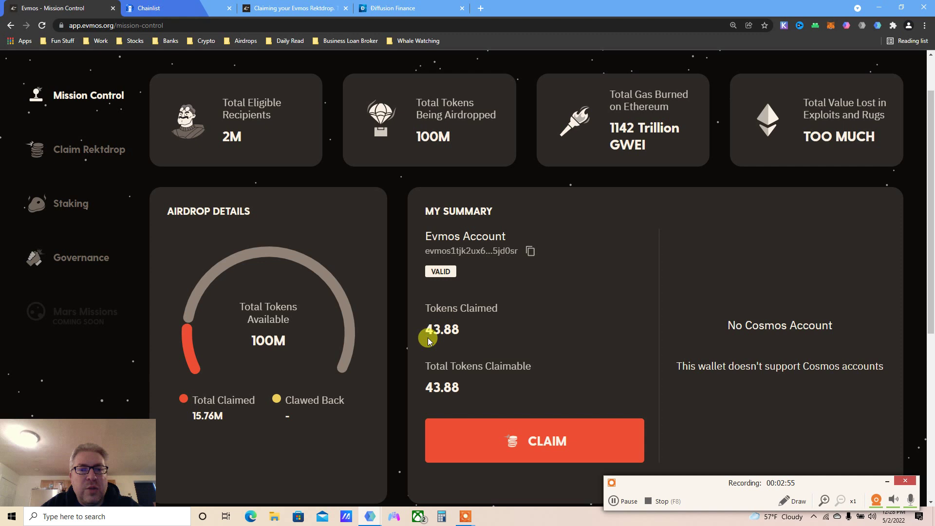
{"action": "double_click", "coordinate": [435, 323]}
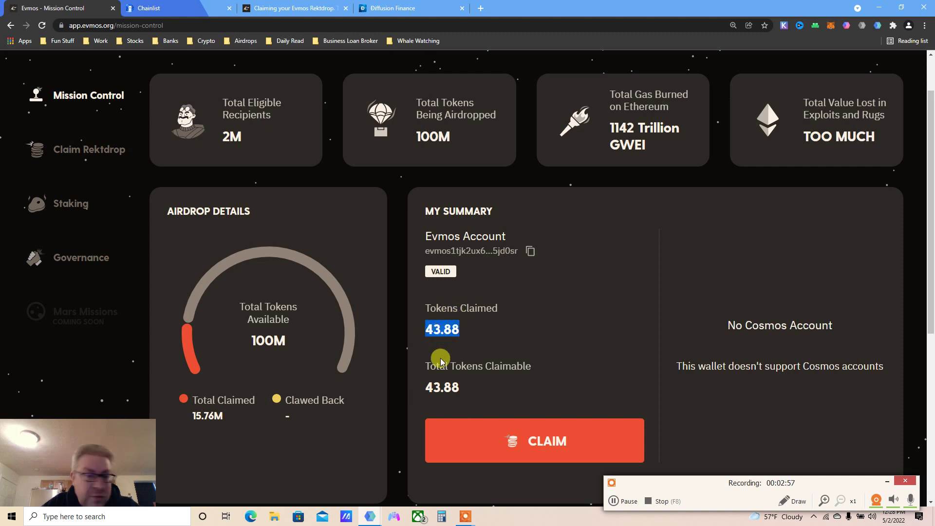
{"action": "left_click_drag", "start_coordinate": [929, 282], "coordinate": [931, 396]}
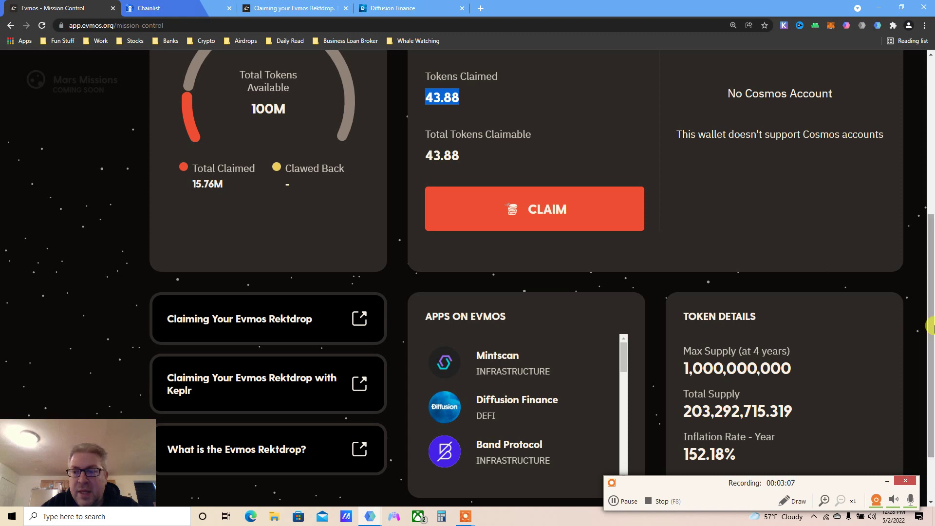
{"action": "scroll", "coordinate": [921, 339], "scroll_direction": "down", "scroll_amount": 1}
{"action": "double_click", "coordinate": [723, 320]}
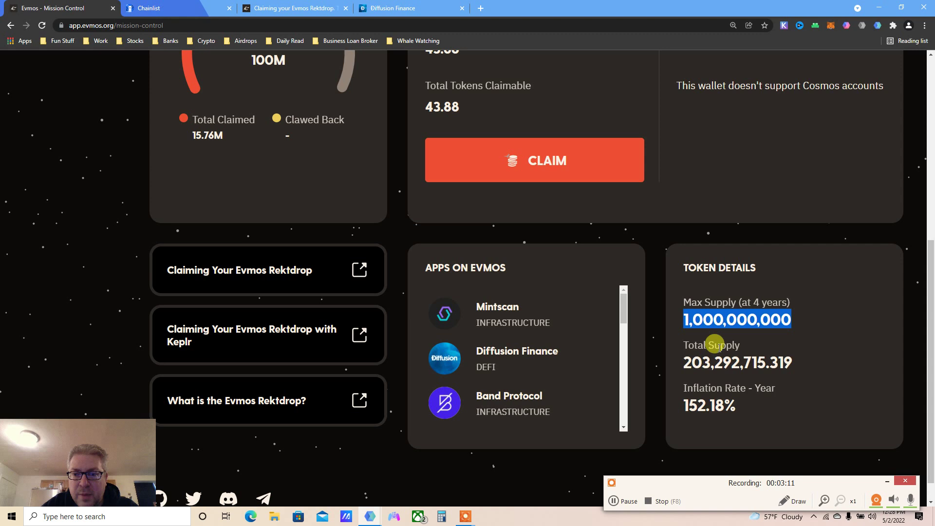
{"action": "double_click", "coordinate": [712, 362]}
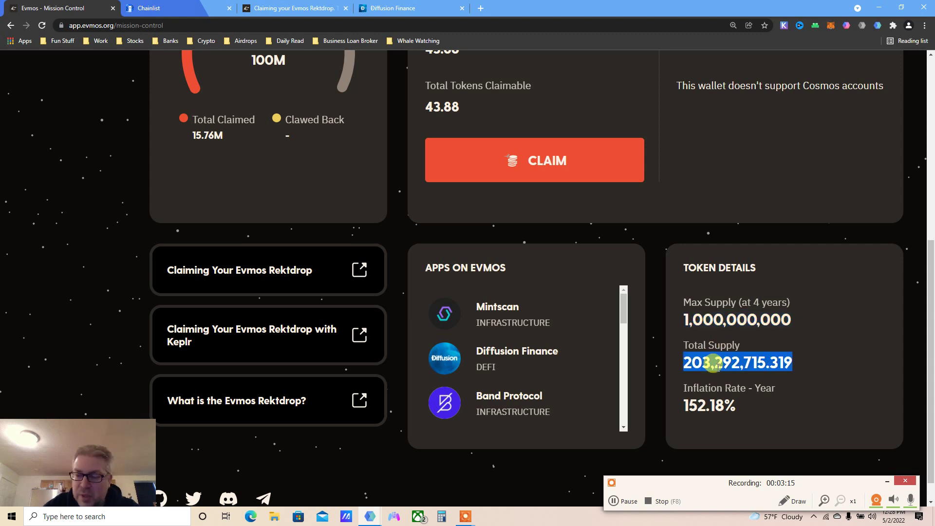
{"action": "double_click", "coordinate": [701, 408]}
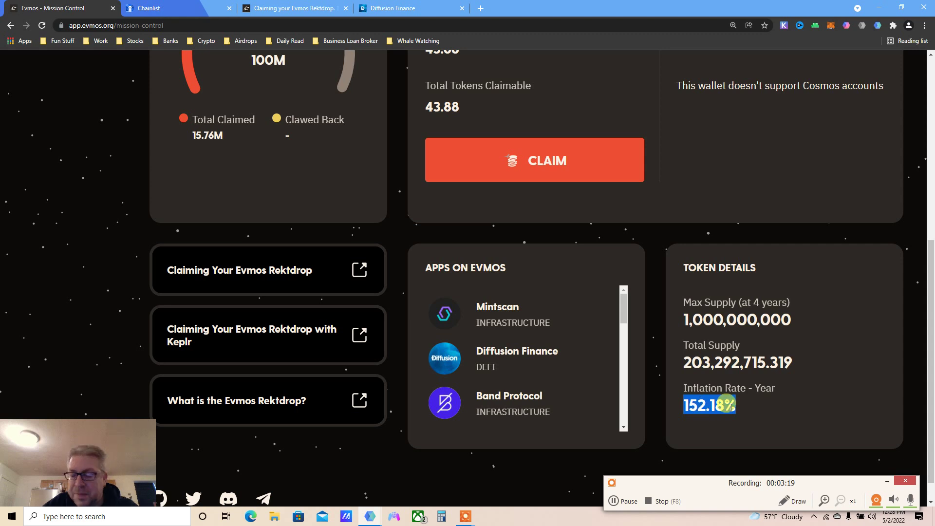
{"action": "left_click_drag", "start_coordinate": [727, 405], "coordinate": [751, 407]}
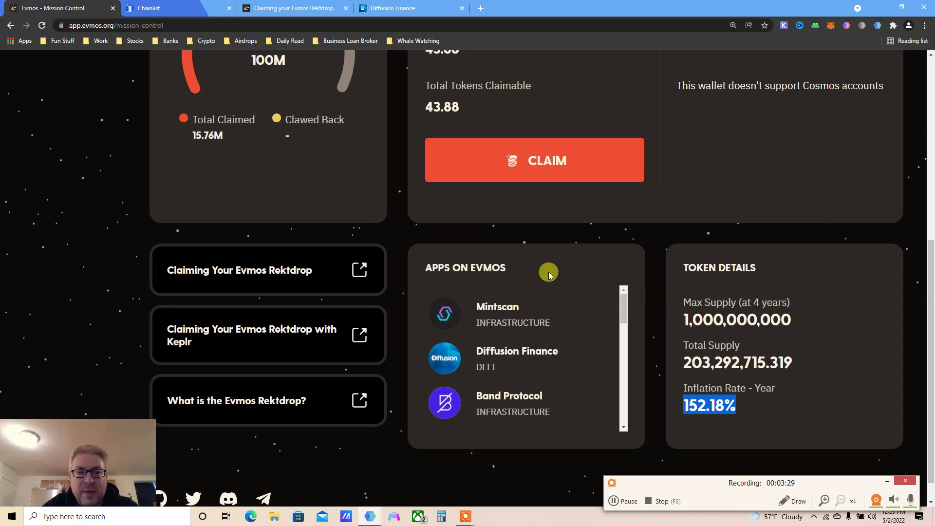
{"action": "left_click_drag", "start_coordinate": [624, 307], "coordinate": [622, 313]}
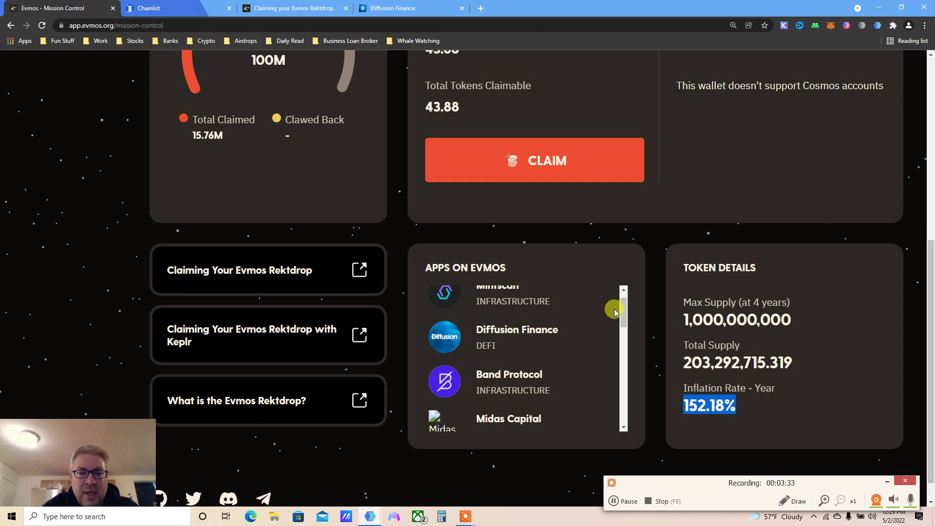
{"action": "left_click_drag", "start_coordinate": [624, 310], "coordinate": [620, 427]}
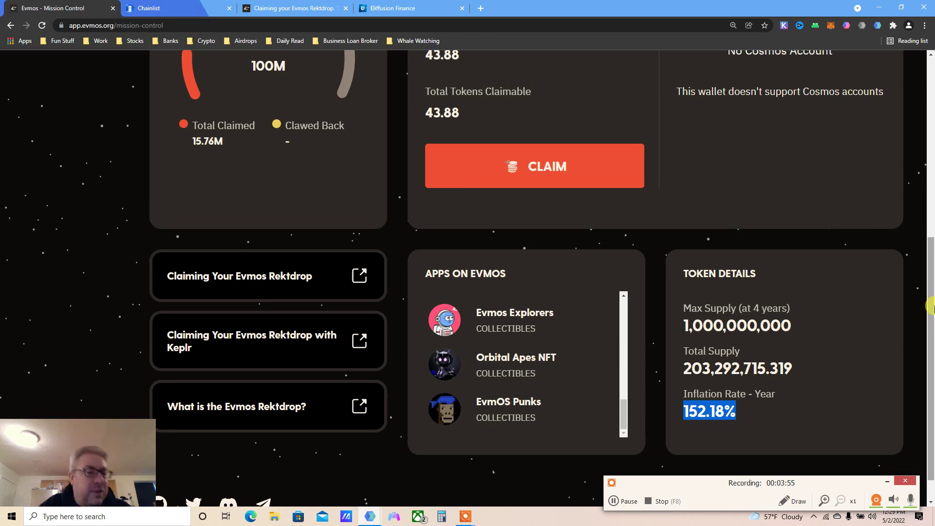
{"action": "left_click_drag", "start_coordinate": [929, 303], "coordinate": [913, 110]}
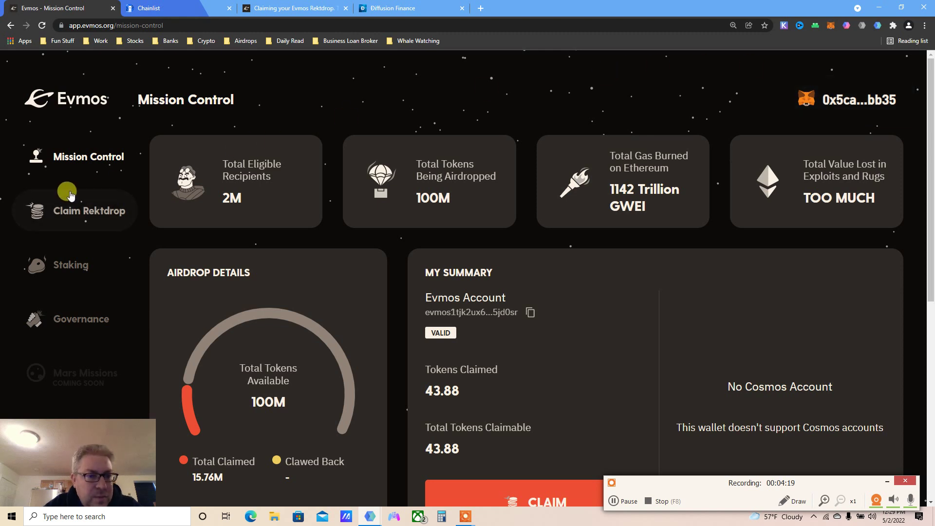
{"action": "left_click", "coordinate": [92, 211]}
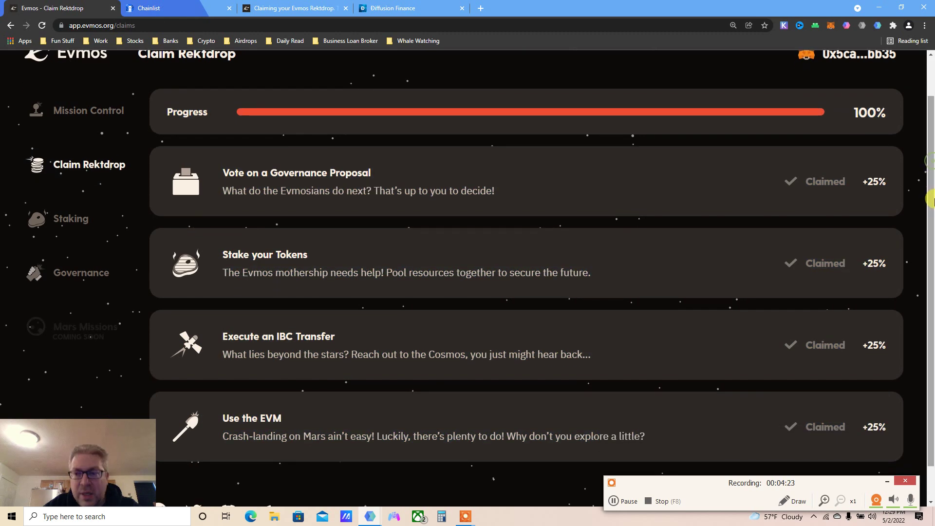
{"action": "mouse_move", "coordinate": [929, 162]}
{"action": "left_mouse_down"}
{"action": "mouse_move", "coordinate": [932, 240]}
{"action": "mouse_move", "coordinate": [930, 202]}
{"action": "left_mouse_up"}
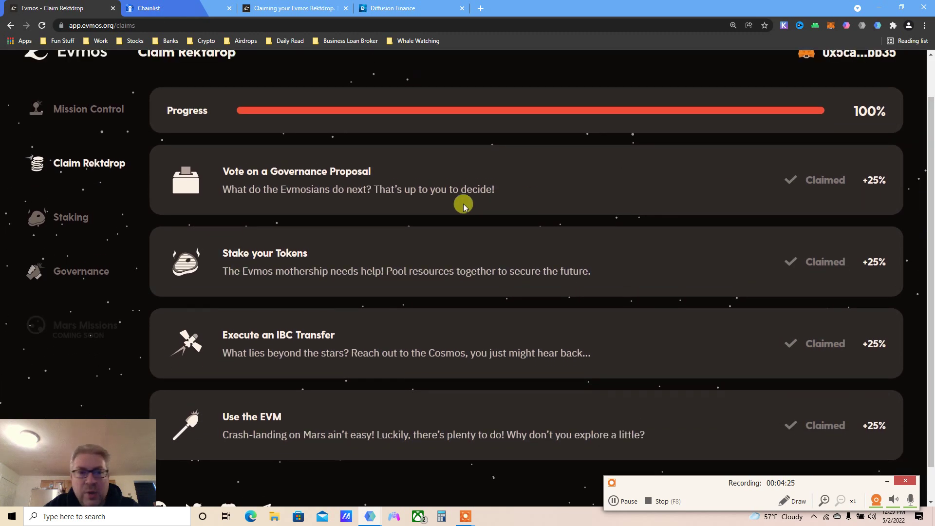
{"action": "triple_click", "coordinate": [312, 180]}
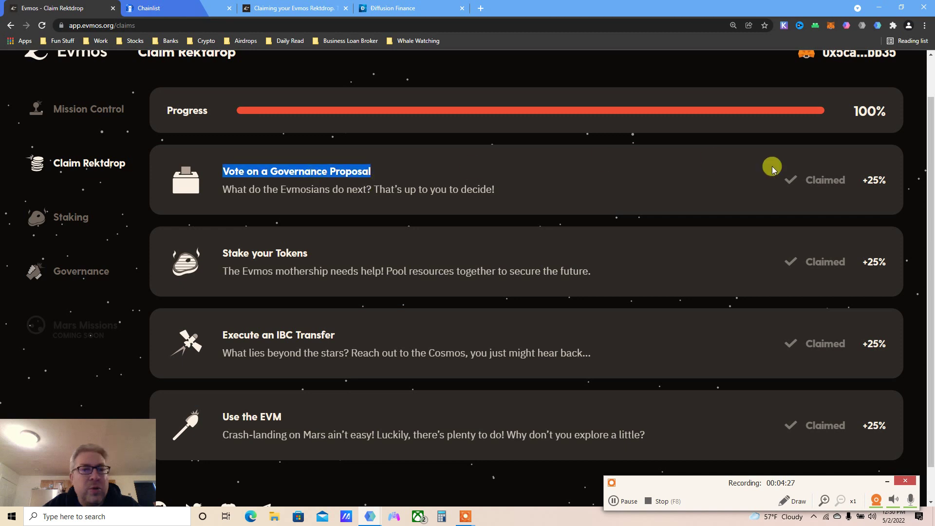
{"action": "double_click", "coordinate": [874, 180]}
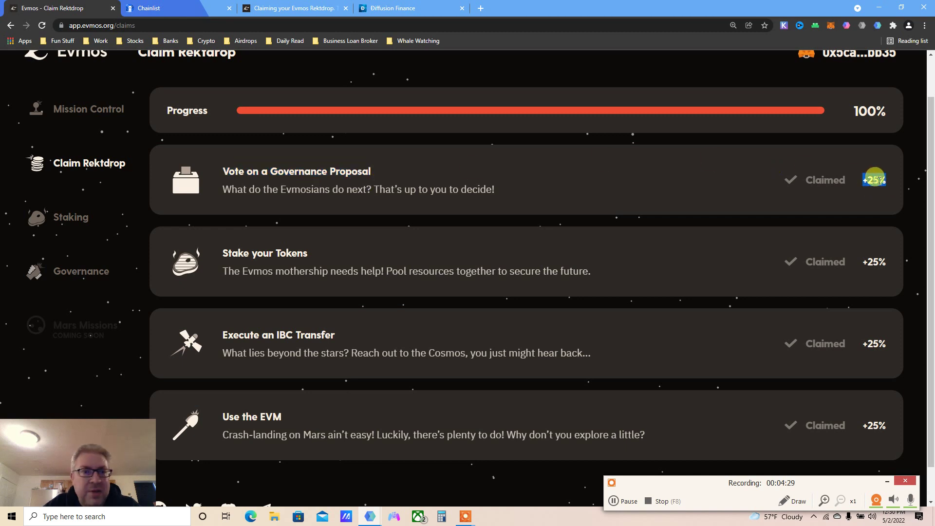
{"action": "triple_click", "coordinate": [367, 189]}
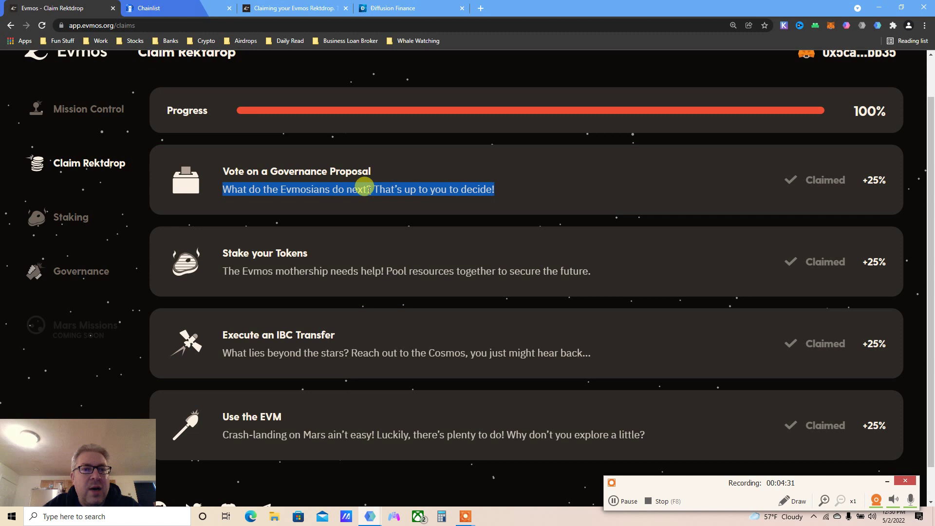
{"action": "double_click", "coordinate": [337, 190]}
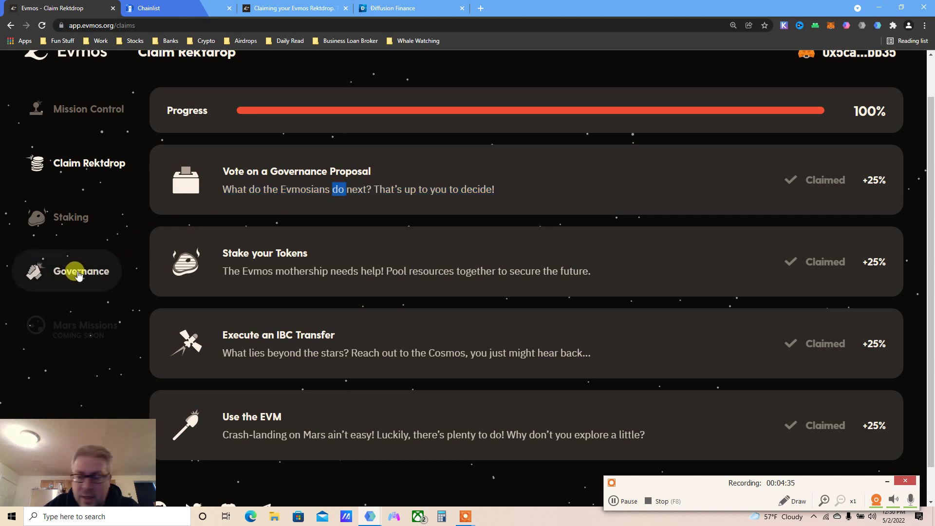
Open Governance to see proposal #5 Incentivise Diffusion Usage, voted Yes at 83.17%
{"action": "left_click", "coordinate": [79, 273]}
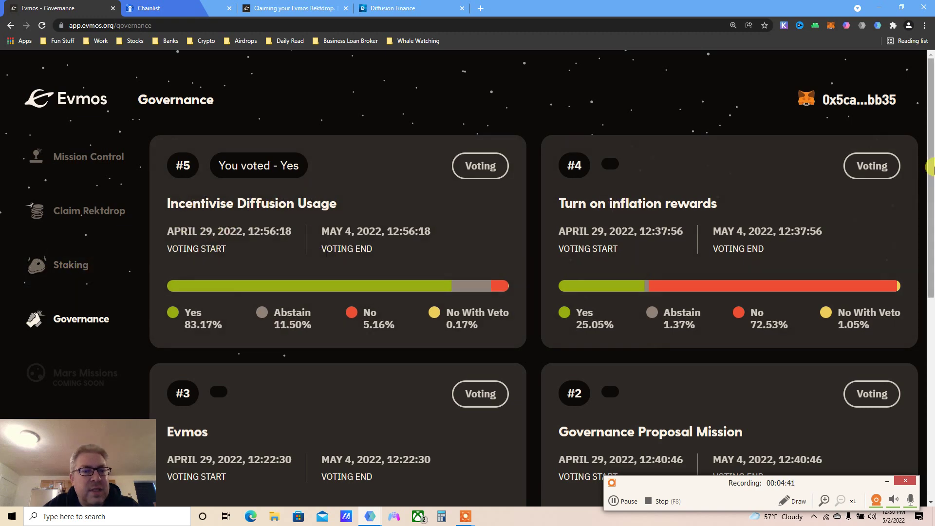
{"action": "mouse_move", "coordinate": [930, 183]}
{"action": "left_mouse_down"}
{"action": "mouse_move", "coordinate": [930, 357]}
{"action": "mouse_move", "coordinate": [898, 182]}
{"action": "left_mouse_up"}
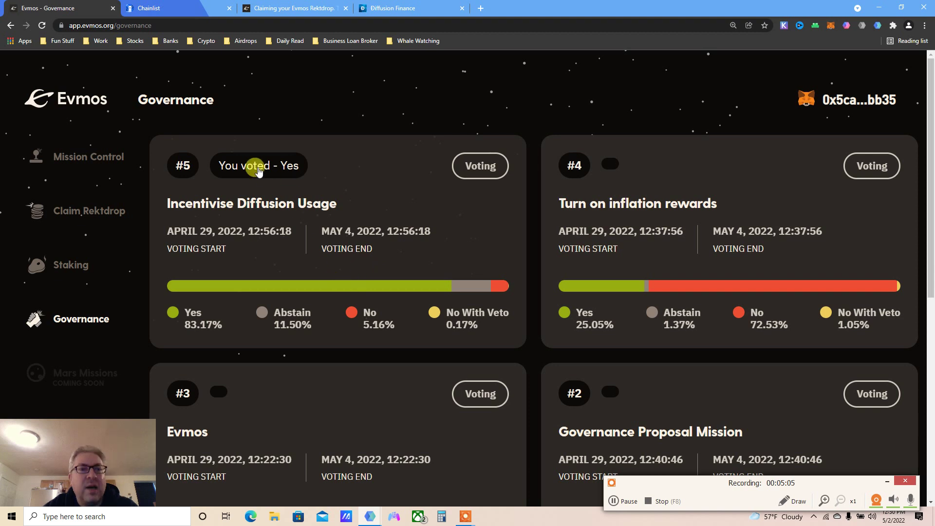
View proposal #5 Incentivise Diffusion Usage and confirm Account 2 holds 0.317 EVMOS
{"action": "left_click", "coordinate": [241, 205]}
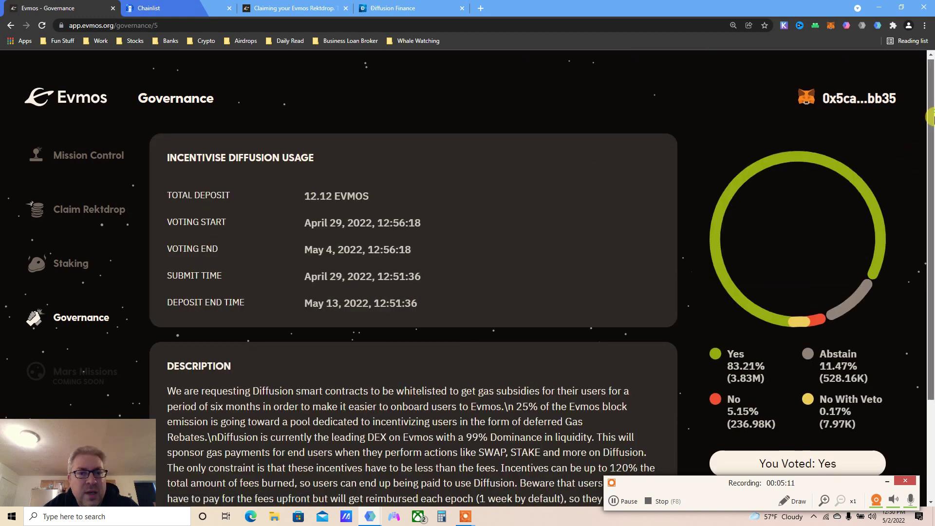
{"action": "scroll", "coordinate": [932, 121], "scroll_direction": "down", "scroll_amount": 1}
{"action": "scroll", "coordinate": [902, 126], "scroll_direction": "up", "scroll_amount": 1}
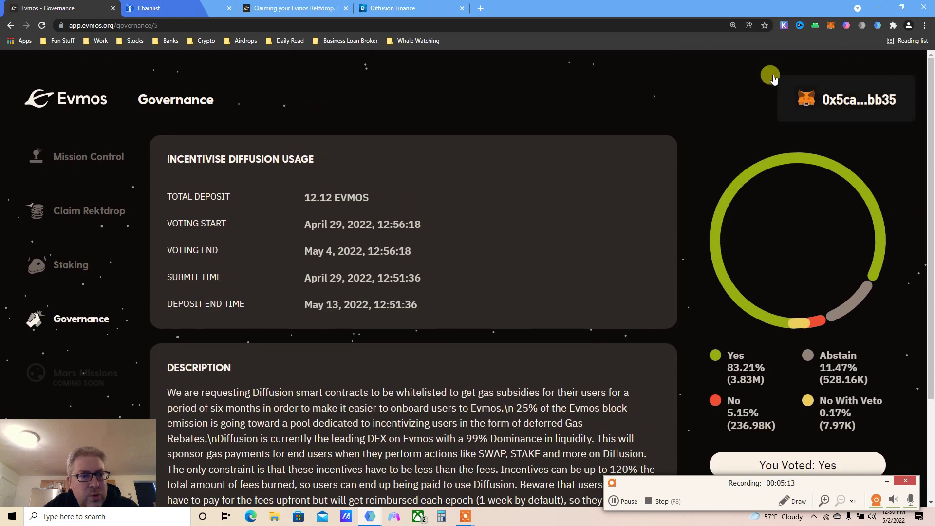
{"action": "left_click", "coordinate": [833, 29]}
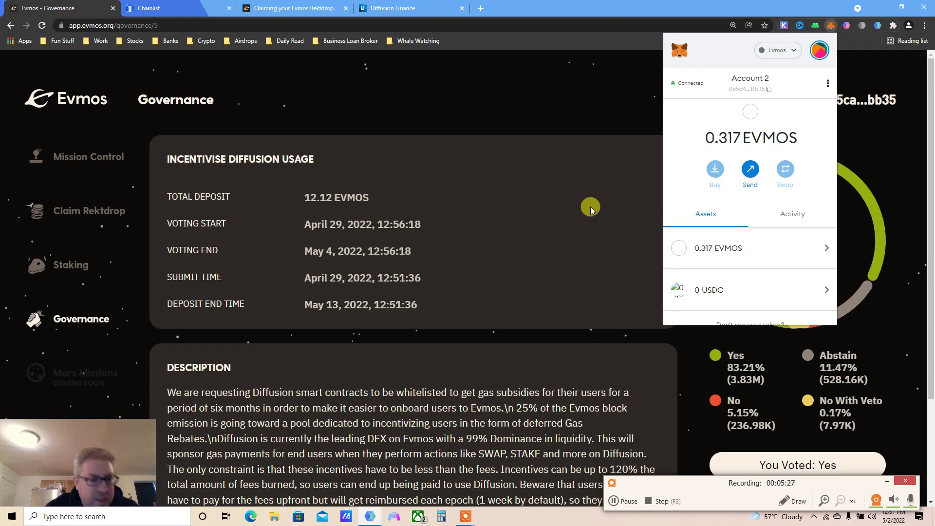
Close the wallet popup and go through Mission Control to the Claim Rektdrop page
{"action": "left_click", "coordinate": [483, 199]}
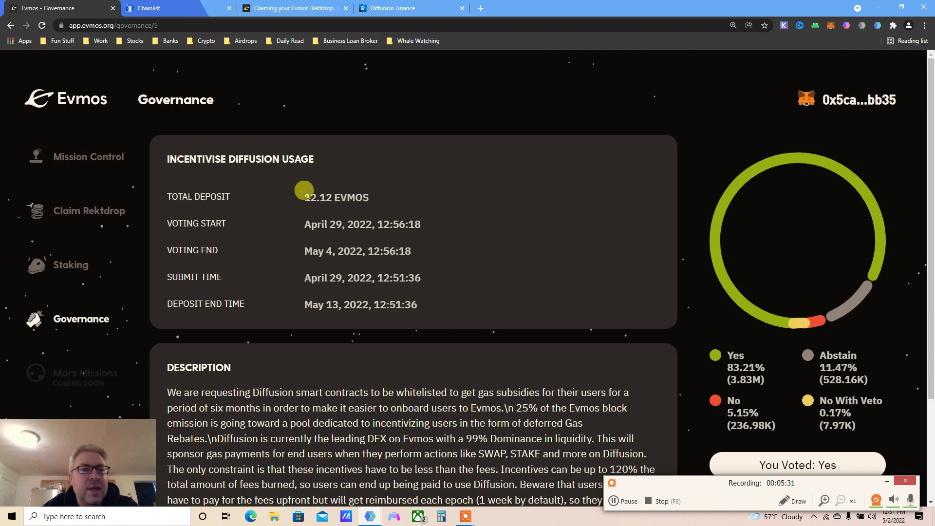
{"action": "left_click", "coordinate": [73, 158]}
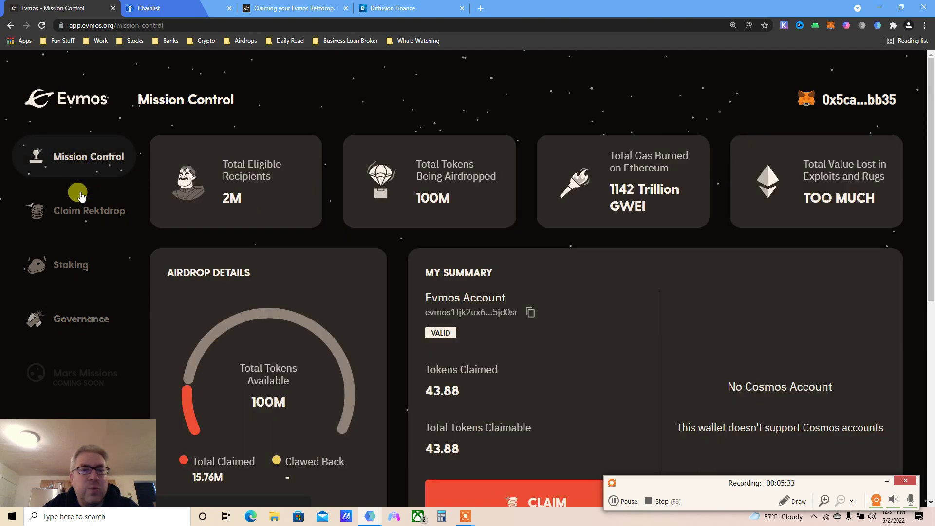
{"action": "left_click", "coordinate": [84, 209]}
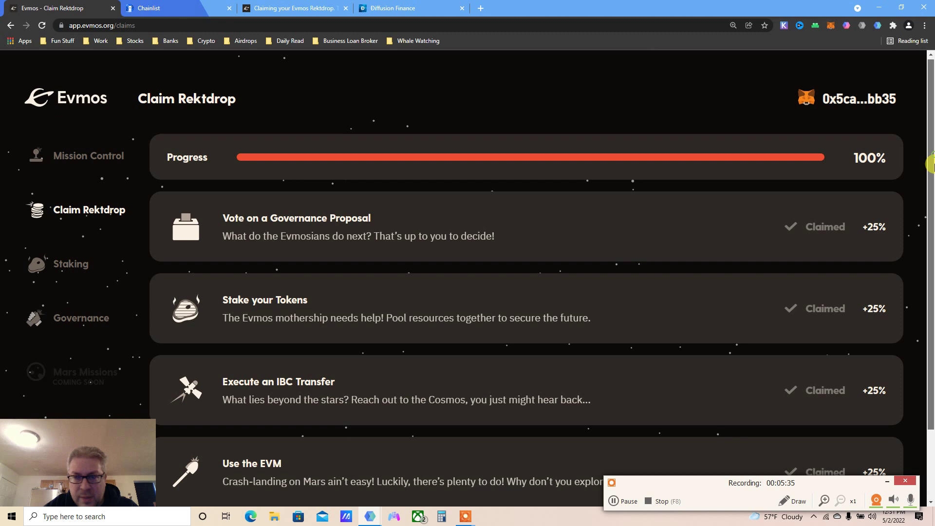
{"action": "left_click_drag", "start_coordinate": [932, 165], "coordinate": [928, 209]}
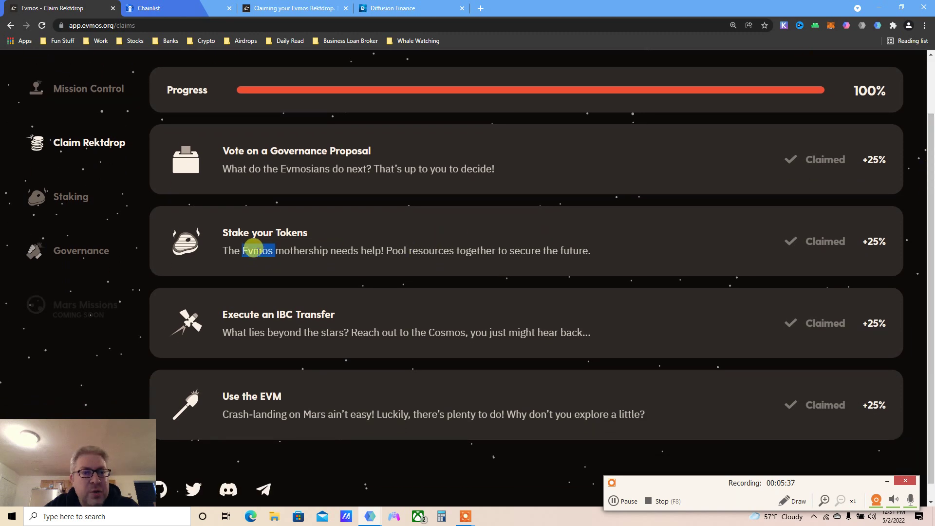
Review the staking task's description among the four missions claimed at 100%
{"action": "triple_click", "coordinate": [252, 247]}
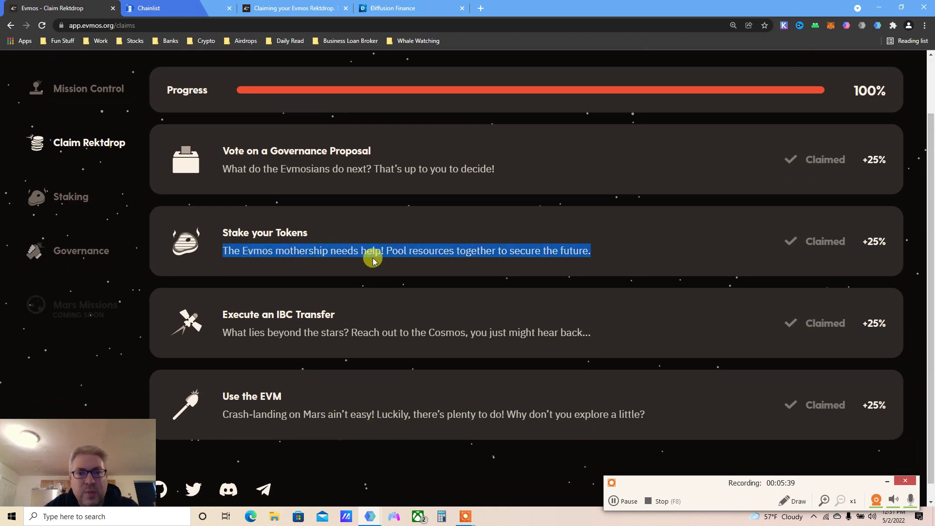
{"action": "left_click", "coordinate": [445, 245]}
{"action": "triple_click", "coordinate": [444, 245]}
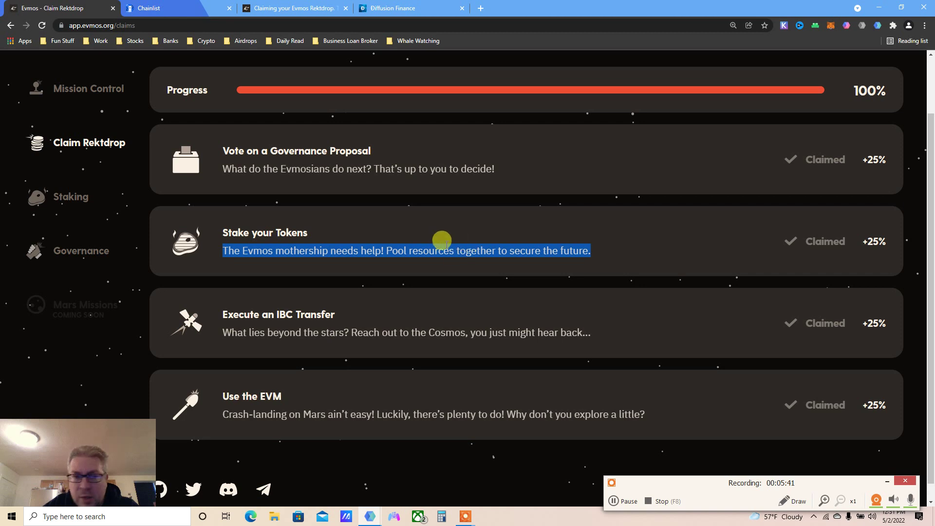
{"action": "left_click", "coordinate": [873, 241]}
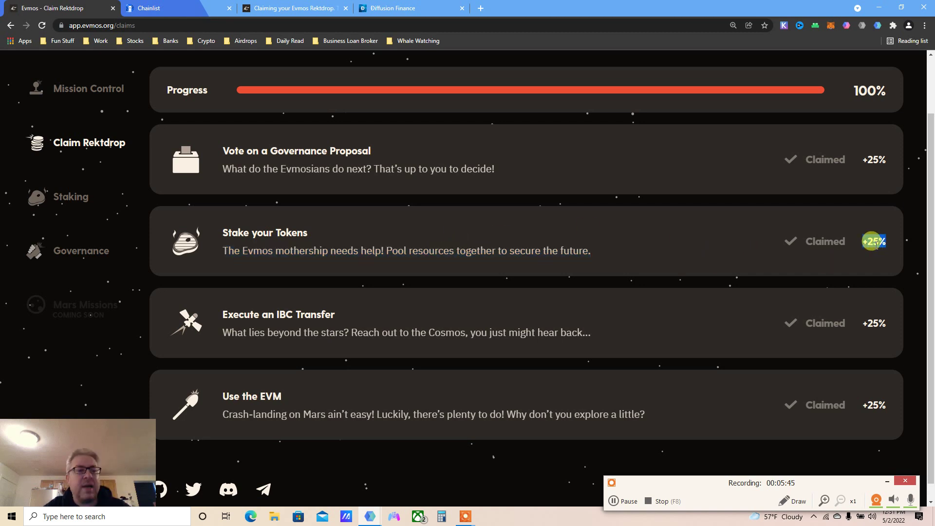
Review the Staking page: 31.9 EVMOS staked and 0.32 EVMOS available
{"action": "left_click", "coordinate": [67, 197]}
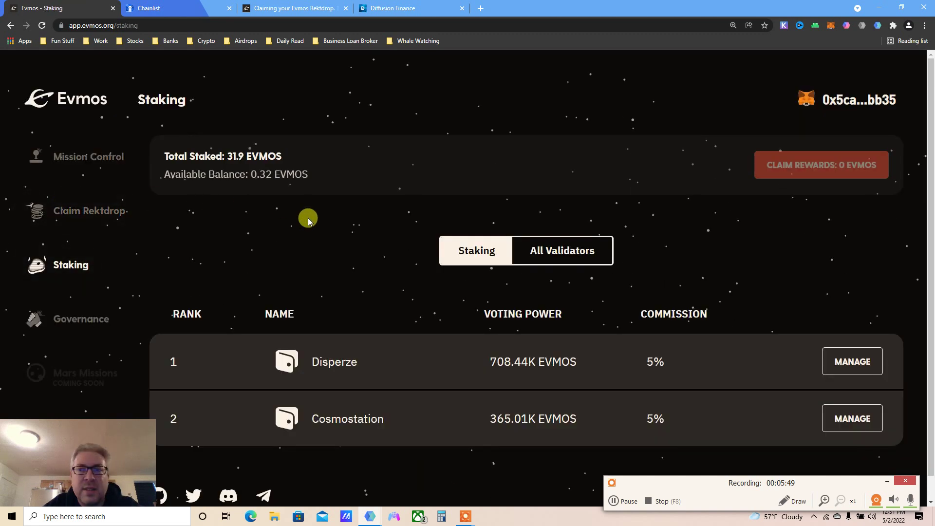
{"action": "triple_click", "coordinate": [210, 157]}
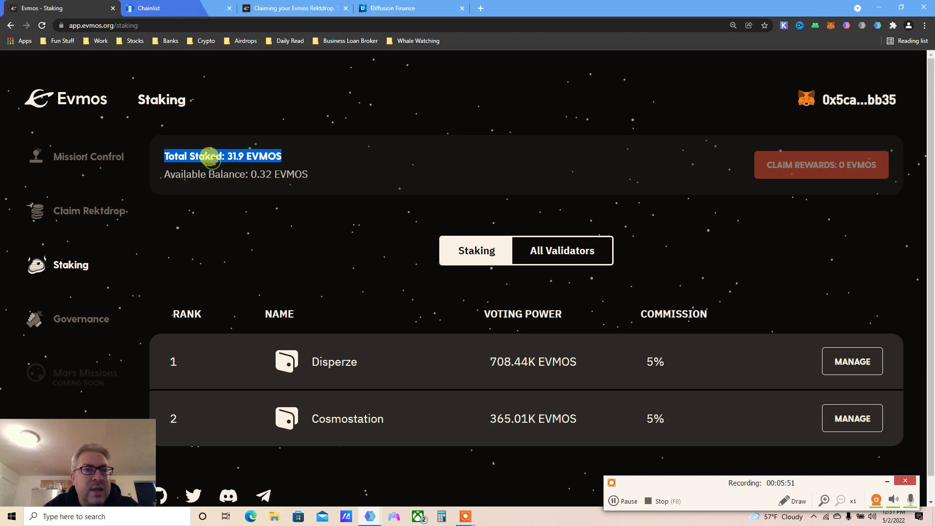
{"action": "triple_click", "coordinate": [209, 173]}
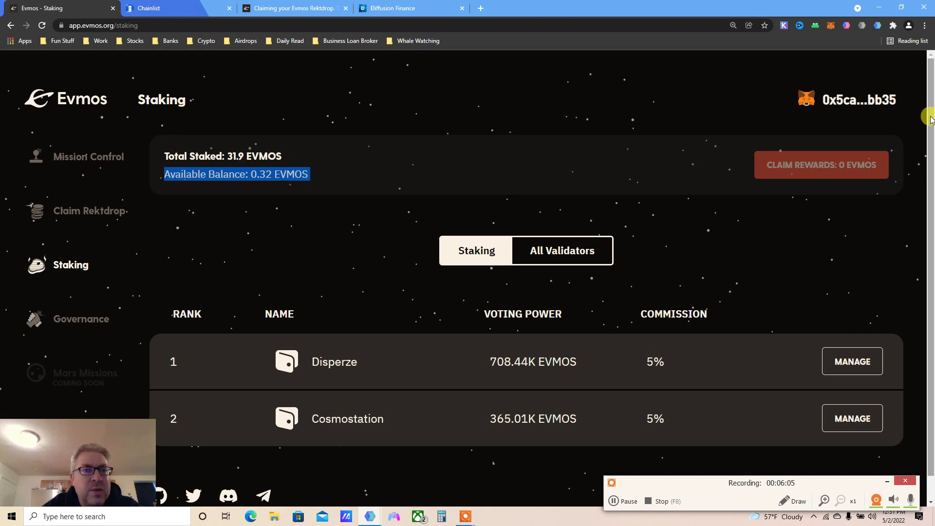
{"action": "left_click_drag", "start_coordinate": [931, 120], "coordinate": [925, 173]}
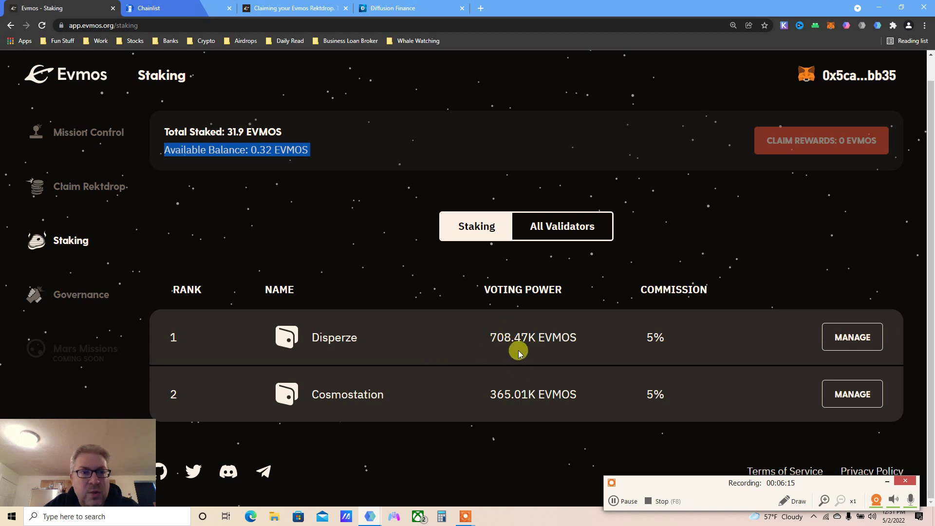
{"action": "scroll", "coordinate": [932, 307], "scroll_direction": "up", "scroll_amount": 1}
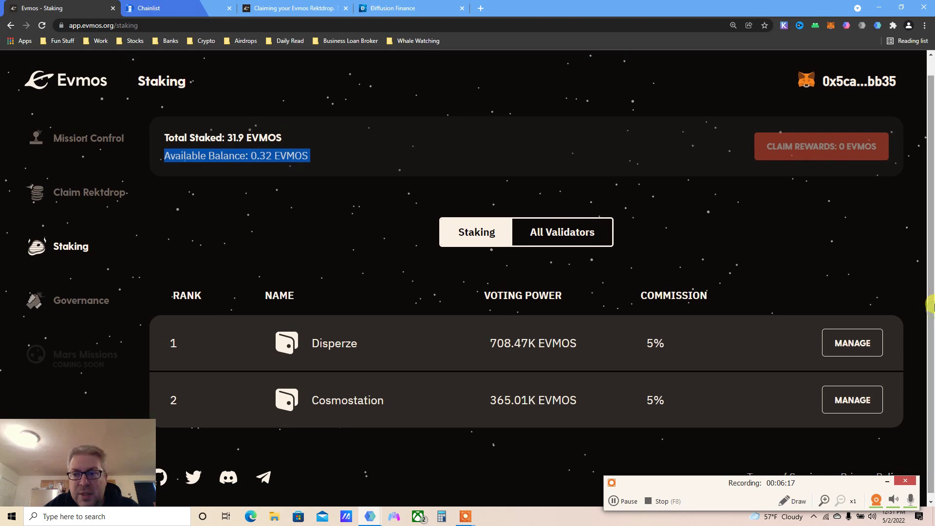
{"action": "left_click_drag", "start_coordinate": [932, 307], "coordinate": [922, 211]}
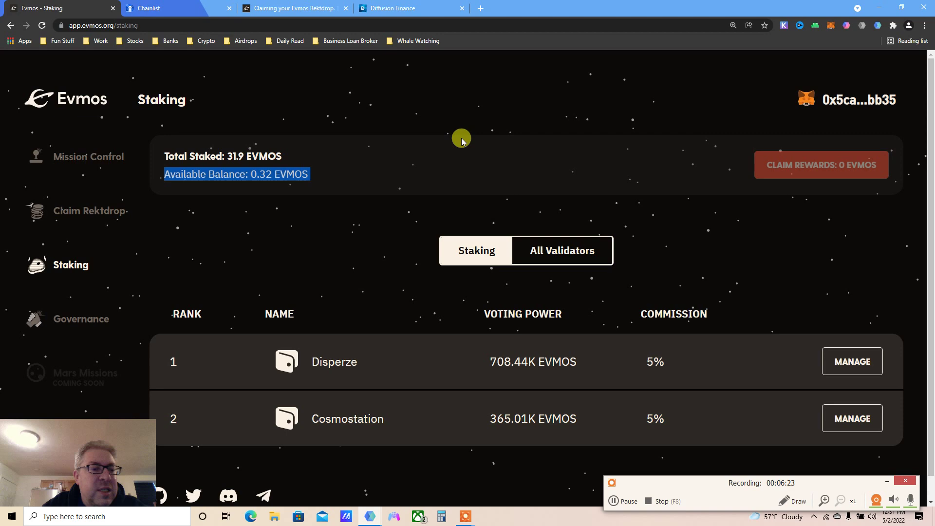
Read the guide's cross-chain transfer step and enlarge its transfer-signing screenshot
{"action": "left_click", "coordinate": [269, 7]}
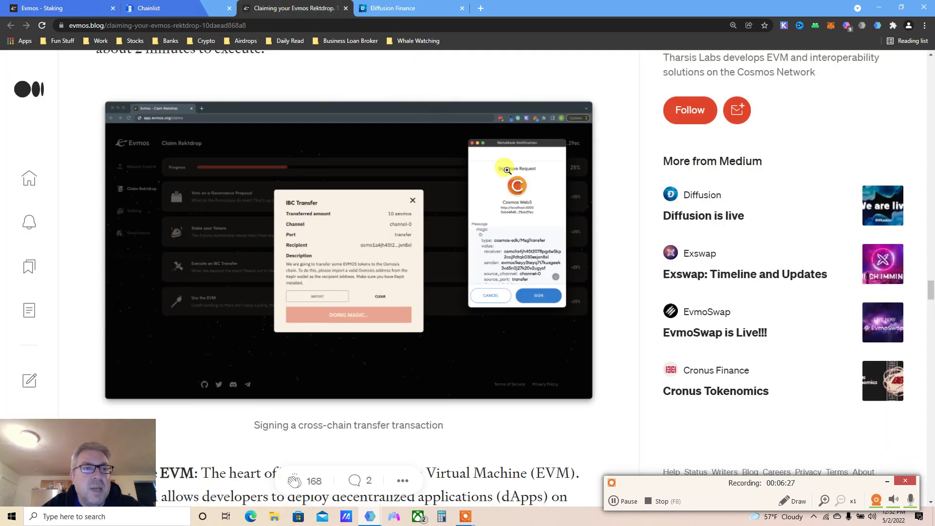
{"action": "scroll", "coordinate": [506, 170], "scroll_direction": "down", "scroll_amount": 3}
{"action": "scroll", "coordinate": [507, 170], "scroll_direction": "down", "scroll_amount": 2}
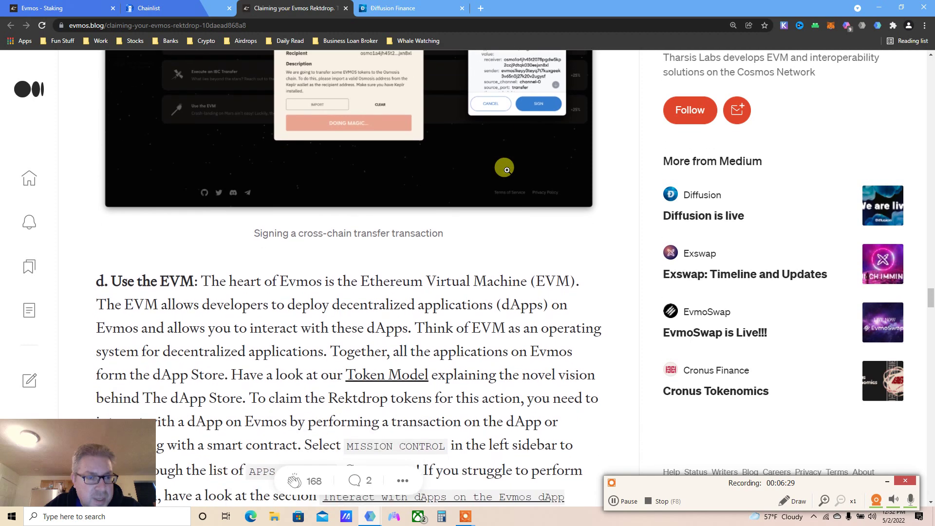
{"action": "scroll", "coordinate": [506, 169], "scroll_direction": "up", "scroll_amount": 4}
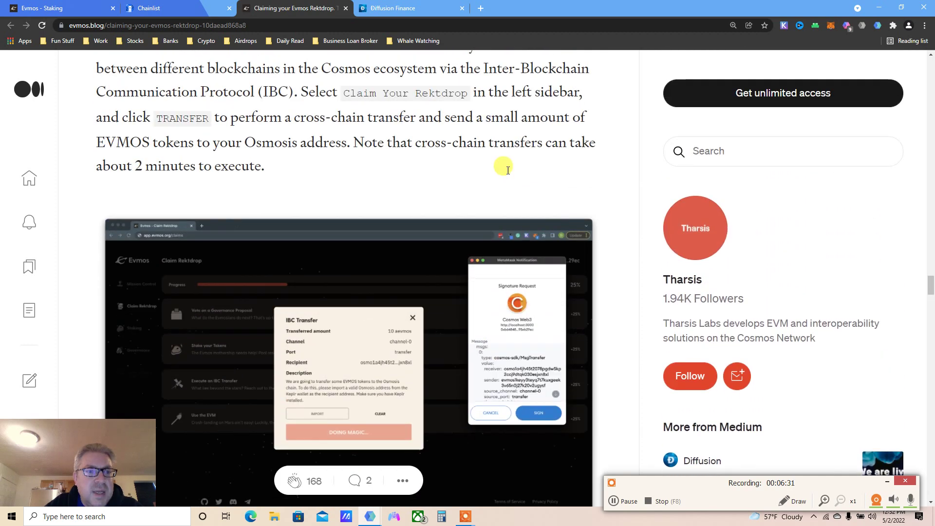
{"action": "scroll", "coordinate": [507, 171], "scroll_direction": "up", "scroll_amount": 2}
{"action": "scroll", "coordinate": [508, 173], "scroll_direction": "up", "scroll_amount": 3}
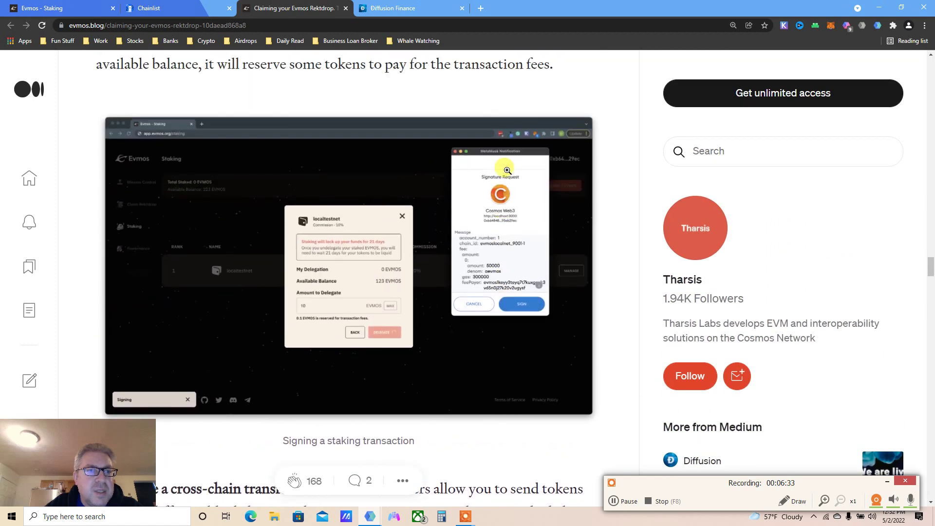
{"action": "scroll", "coordinate": [506, 171], "scroll_direction": "up", "scroll_amount": 3}
{"action": "scroll", "coordinate": [506, 170], "scroll_direction": "up", "scroll_amount": 1}
{"action": "scroll", "coordinate": [506, 170], "scroll_direction": "down", "scroll_amount": 1}
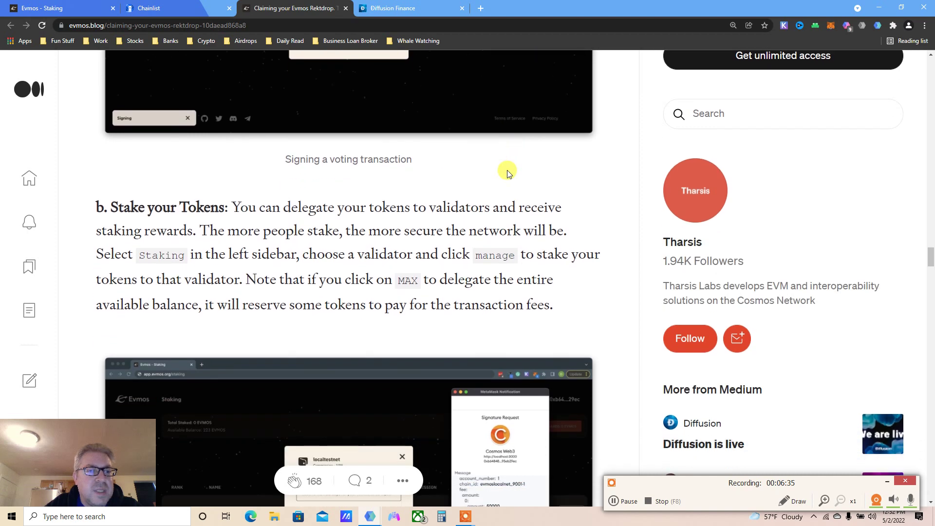
{"action": "scroll", "coordinate": [506, 170], "scroll_direction": "down", "scroll_amount": 1}
{"action": "scroll", "coordinate": [506, 169], "scroll_direction": "down", "scroll_amount": 5}
{"action": "scroll", "coordinate": [507, 169], "scroll_direction": "down", "scroll_amount": 1}
{"action": "scroll", "coordinate": [507, 171], "scroll_direction": "down", "scroll_amount": 1}
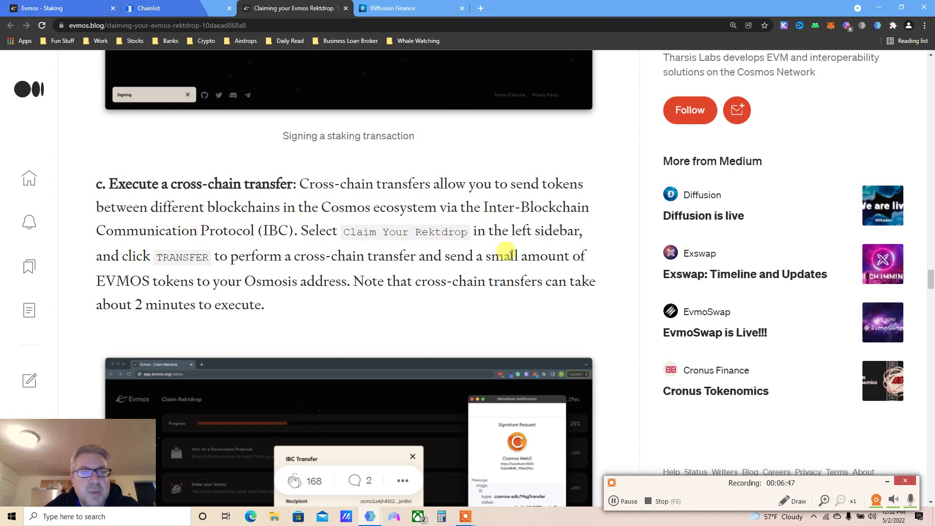
{"action": "scroll", "coordinate": [505, 252], "scroll_direction": "down", "scroll_amount": 1}
{"action": "scroll", "coordinate": [510, 256], "scroll_direction": "down", "scroll_amount": 2}
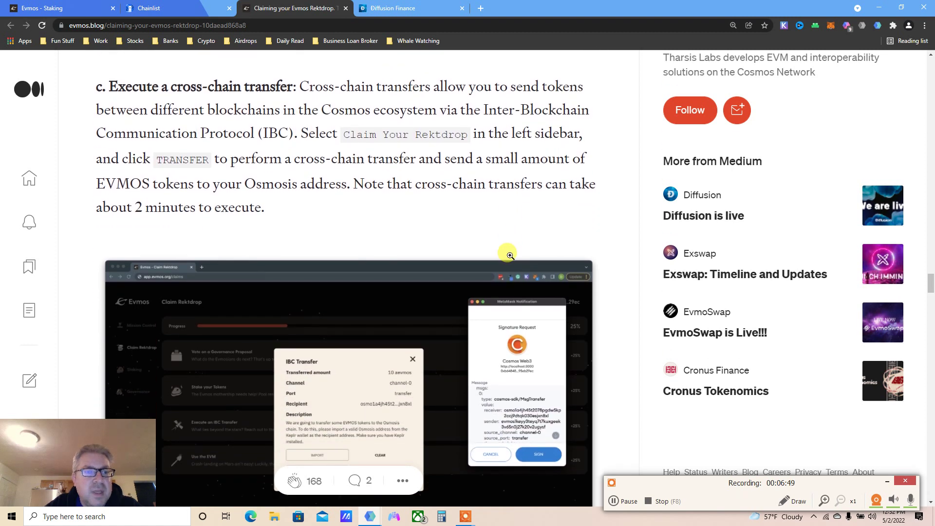
{"action": "triple_click", "coordinate": [311, 156]}
{"action": "left_click", "coordinate": [374, 155]}
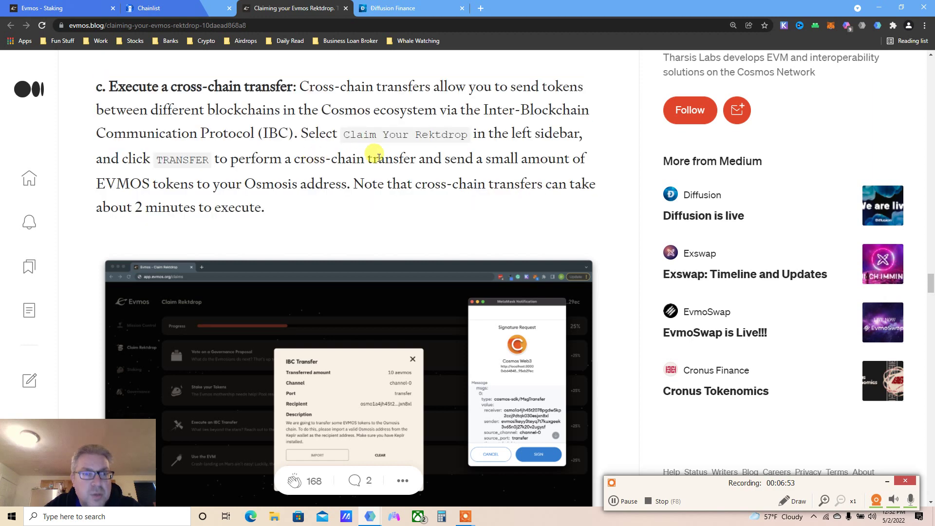
{"action": "scroll", "coordinate": [413, 150], "scroll_direction": "down", "scroll_amount": 1}
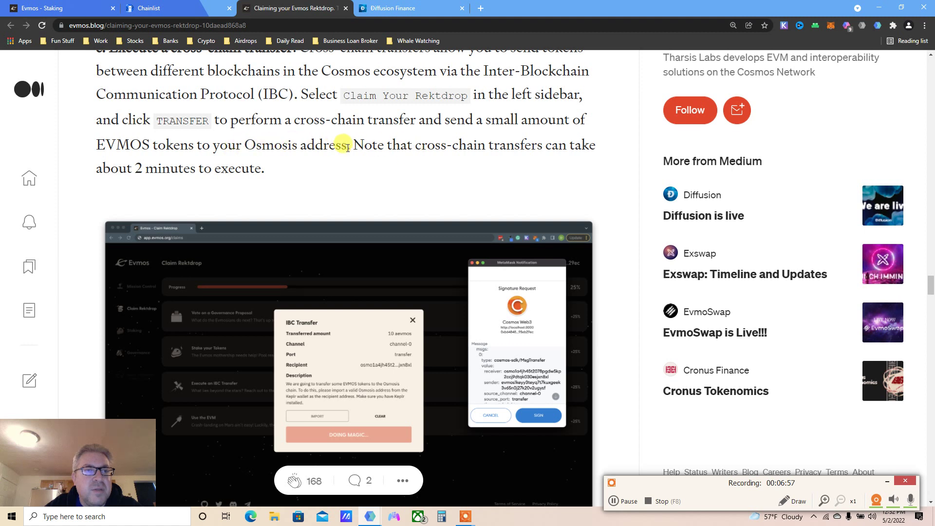
{"action": "scroll", "coordinate": [344, 145], "scroll_direction": "down", "scroll_amount": 1}
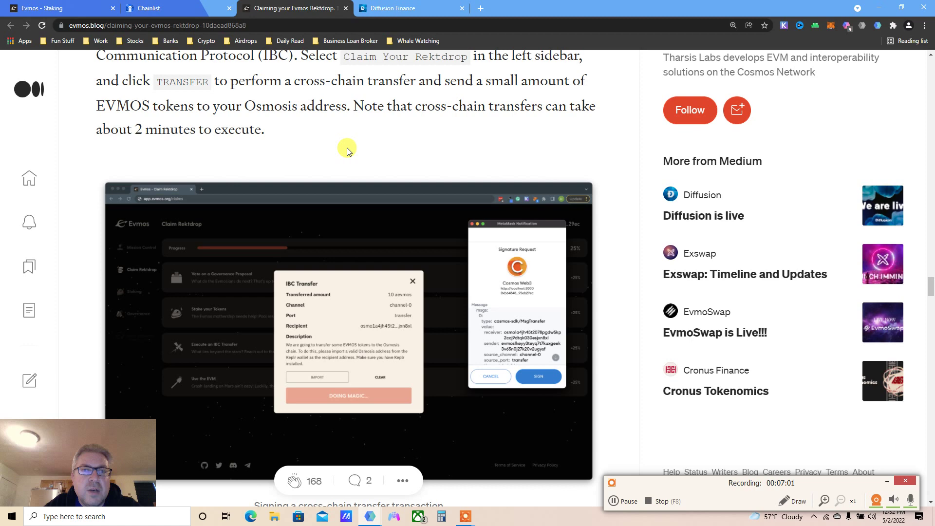
{"action": "scroll", "coordinate": [347, 151], "scroll_direction": "down", "scroll_amount": 1}
{"action": "scroll", "coordinate": [347, 147], "scroll_direction": "down", "scroll_amount": 1}
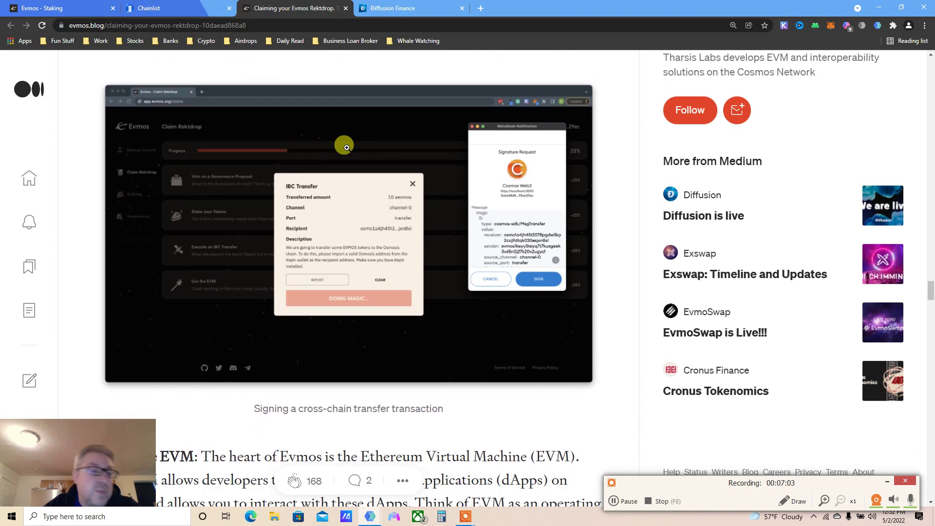
{"action": "left_click", "coordinate": [320, 226]}
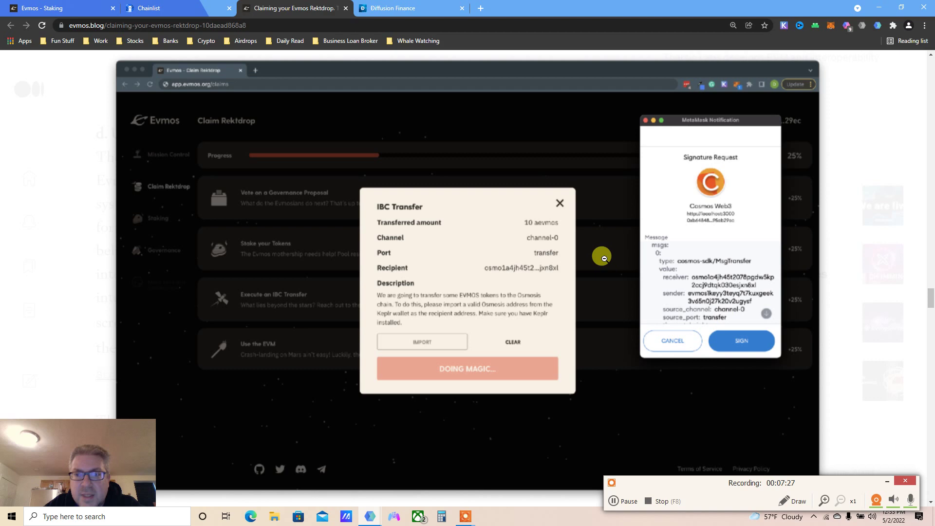
{"action": "left_click", "coordinate": [461, 180]}
Cycle past the Diffusion Finance and Chainlist tabs back to Evmos Staking
{"action": "left_click", "coordinate": [384, 6]}
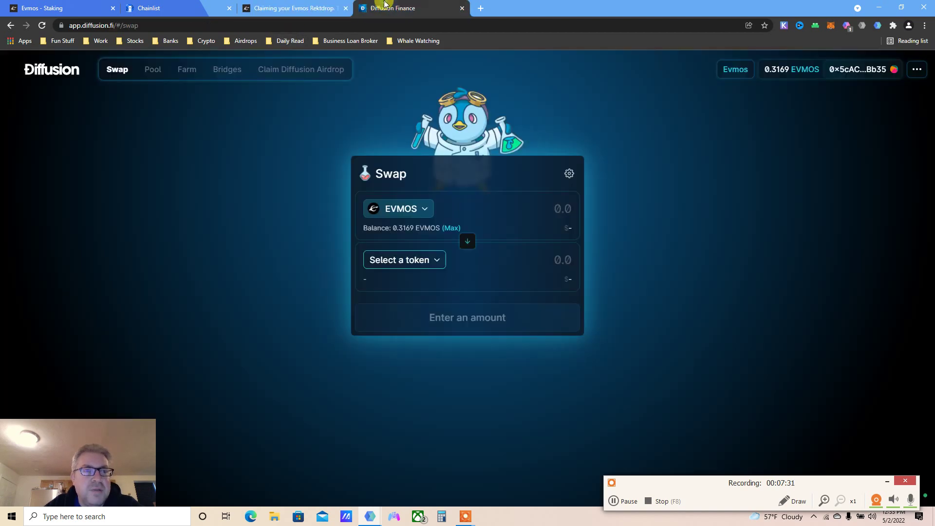
{"action": "left_click", "coordinate": [205, 7]}
{"action": "left_click", "coordinate": [61, 8]}
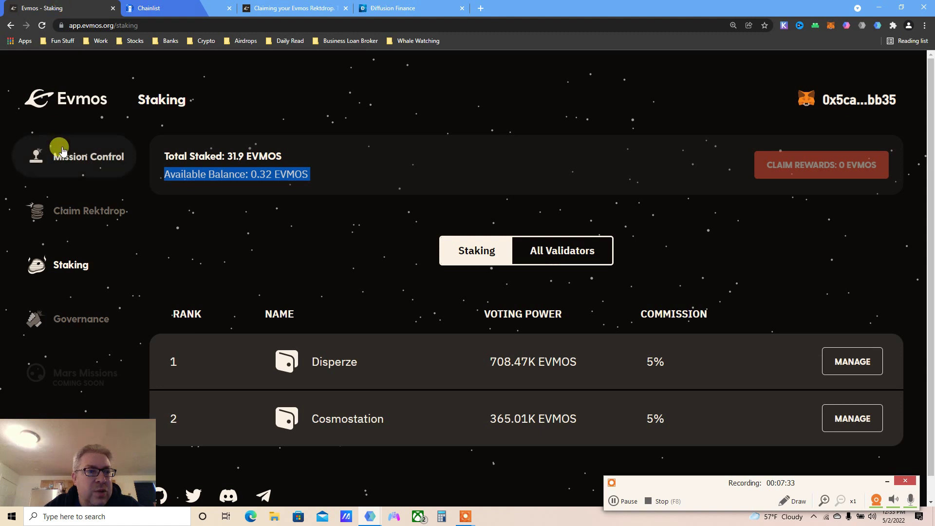
Open Claim Rektdrop and review the Execute an IBC Transfer task's +25% reward
{"action": "left_click", "coordinate": [76, 212]}
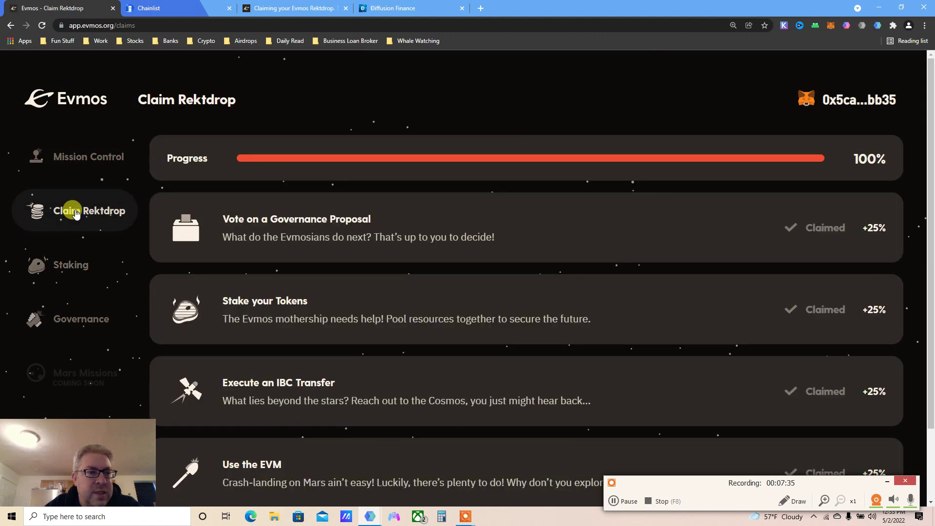
{"action": "left_click_drag", "start_coordinate": [930, 183], "coordinate": [930, 262]}
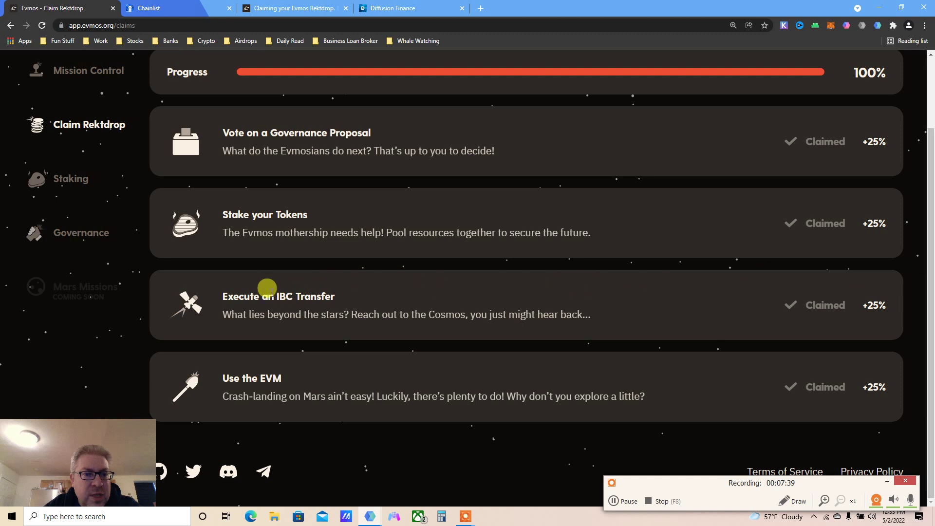
{"action": "triple_click", "coordinate": [271, 293]}
{"action": "left_click", "coordinate": [815, 302]}
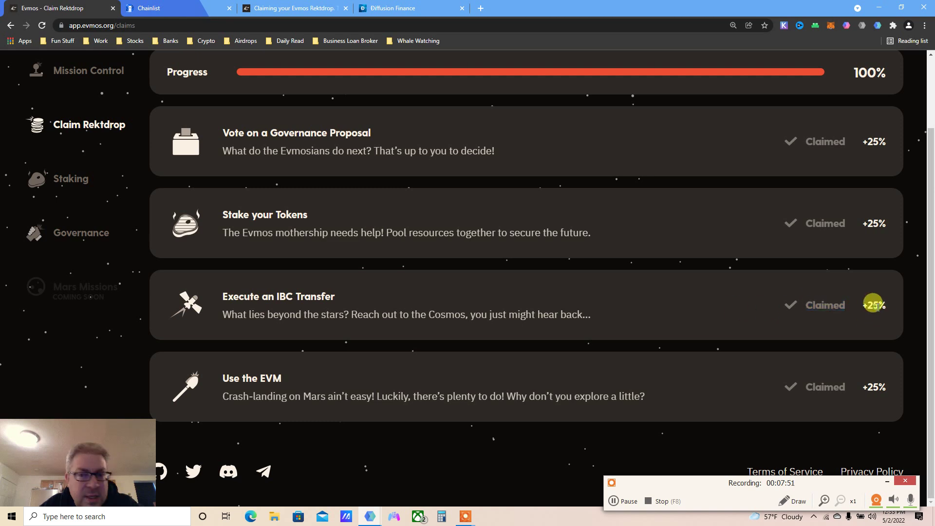
{"action": "double_click", "coordinate": [874, 305]}
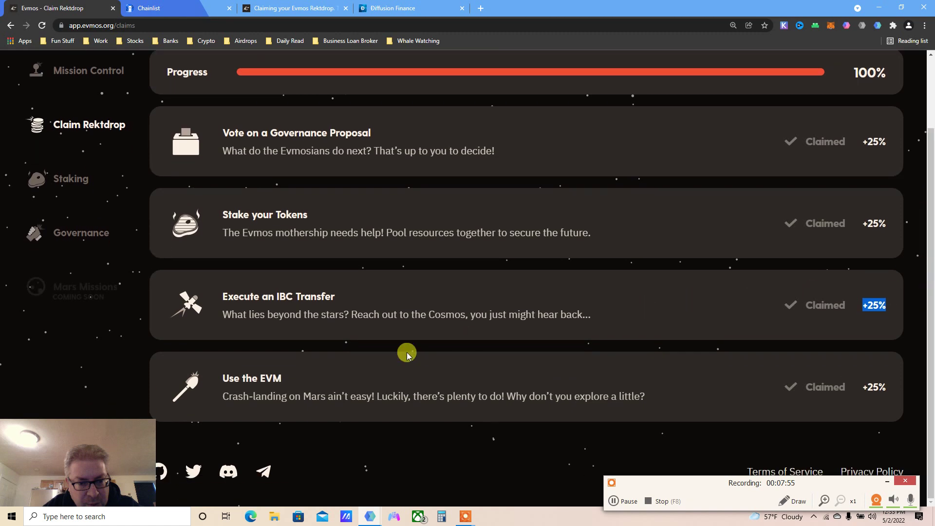
Review the claimed Use the EVM task, then return to the Rektdrop guide
{"action": "double_click", "coordinate": [248, 378]}
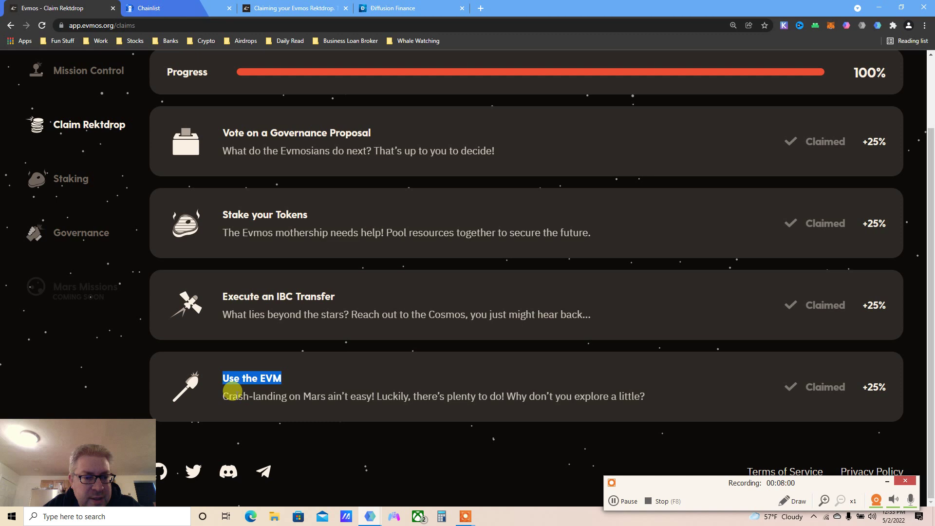
{"action": "triple_click", "coordinate": [233, 394]}
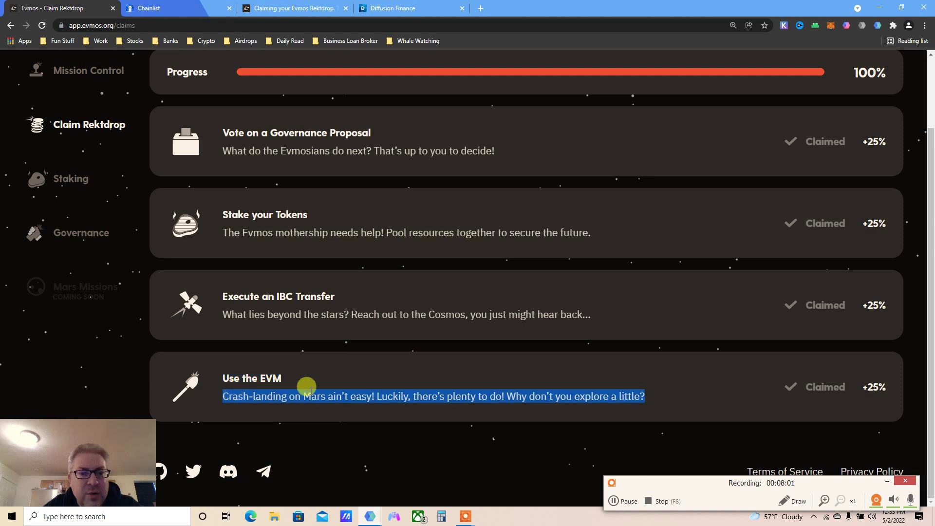
{"action": "triple_click", "coordinate": [447, 391]}
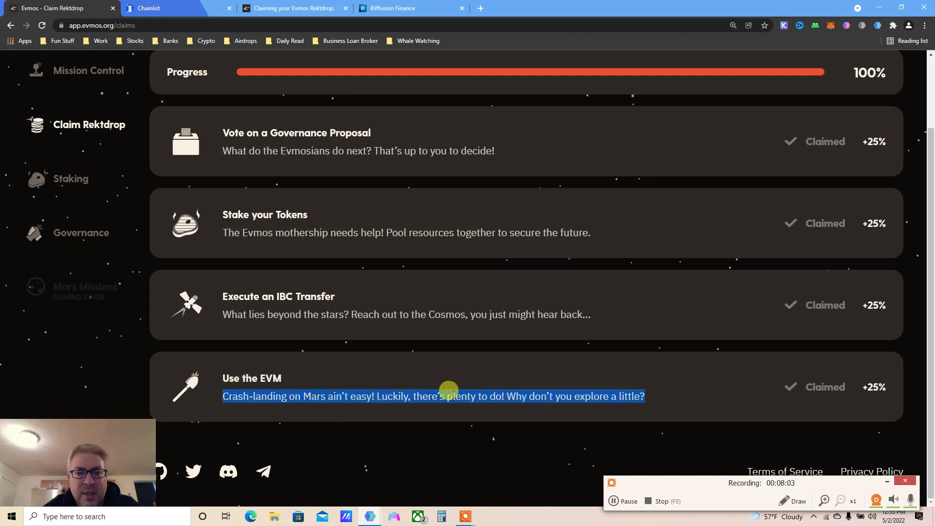
{"action": "left_click", "coordinate": [292, 8]}
{"action": "scroll", "coordinate": [388, 81], "scroll_direction": "down", "scroll_amount": 3}
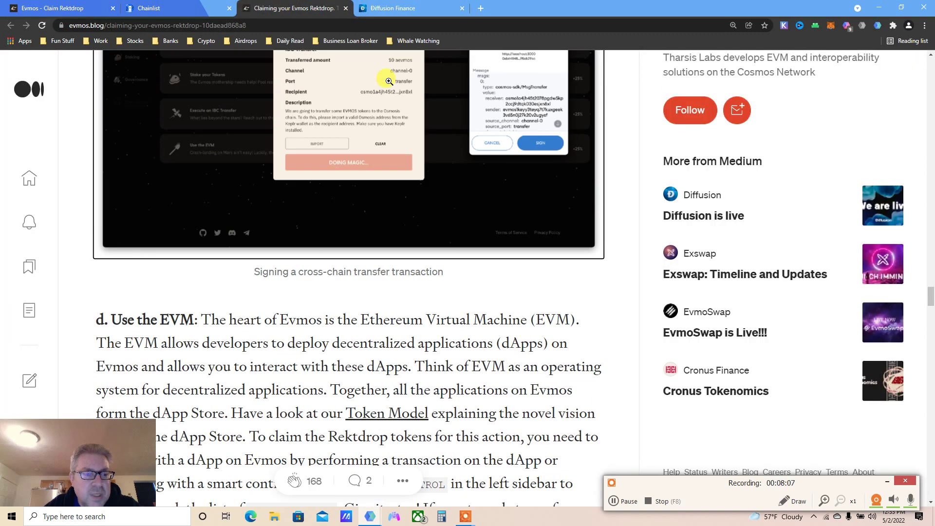
{"action": "scroll", "coordinate": [389, 81], "scroll_direction": "down", "scroll_amount": 1}
{"action": "scroll", "coordinate": [389, 83], "scroll_direction": "down", "scroll_amount": 1}
{"action": "scroll", "coordinate": [390, 85], "scroll_direction": "down", "scroll_amount": 1}
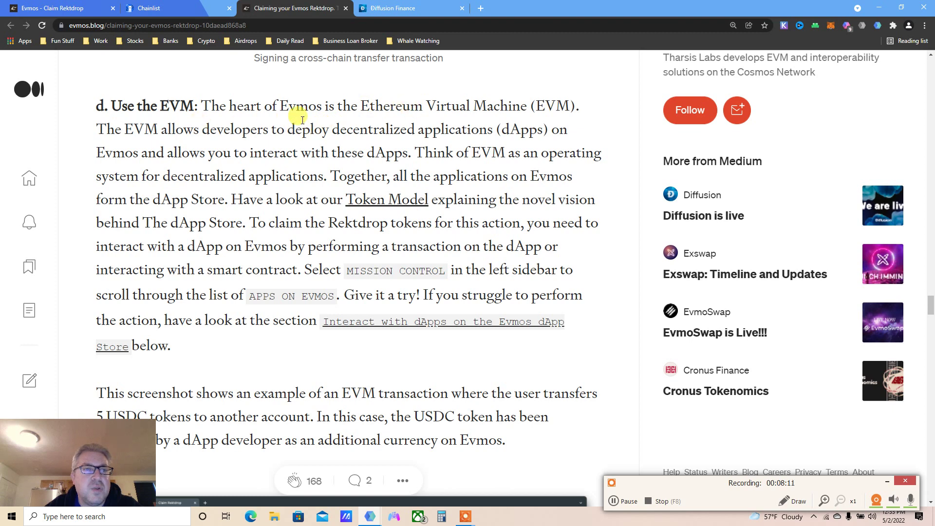
{"action": "scroll", "coordinate": [349, 151], "scroll_direction": "down", "scroll_amount": 1}
{"action": "scroll", "coordinate": [350, 151], "scroll_direction": "down", "scroll_amount": 1}
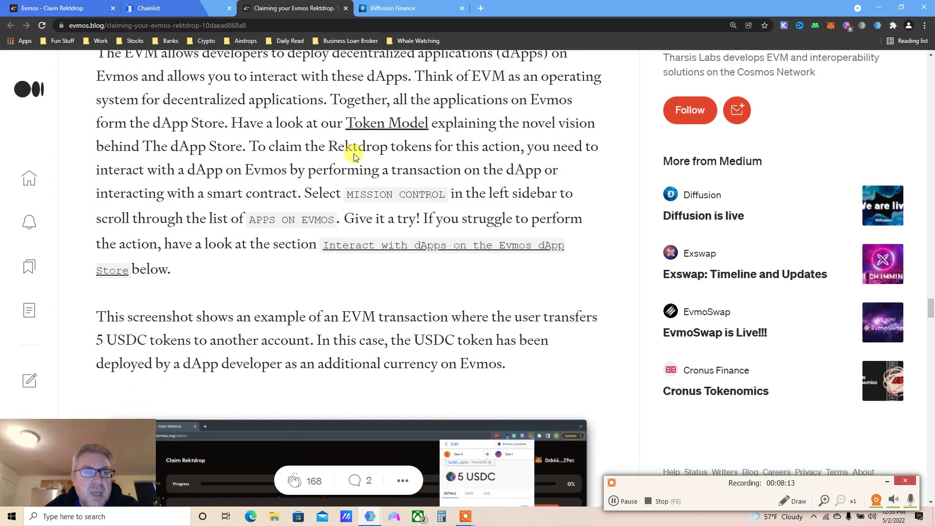
{"action": "scroll", "coordinate": [351, 152], "scroll_direction": "down", "scroll_amount": 1}
{"action": "scroll", "coordinate": [352, 154], "scroll_direction": "down", "scroll_amount": 1}
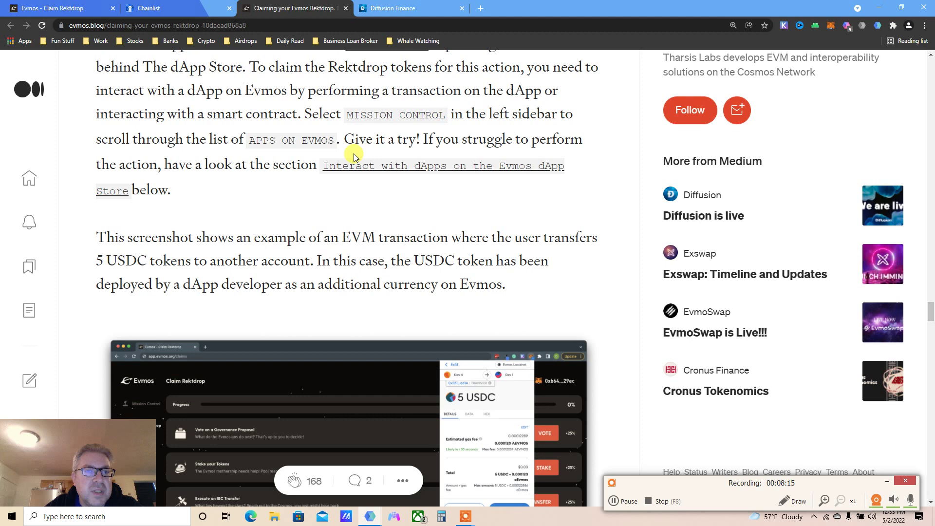
{"action": "scroll", "coordinate": [354, 155], "scroll_direction": "down", "scroll_amount": 1}
{"action": "scroll", "coordinate": [354, 155], "scroll_direction": "down", "scroll_amount": 1}
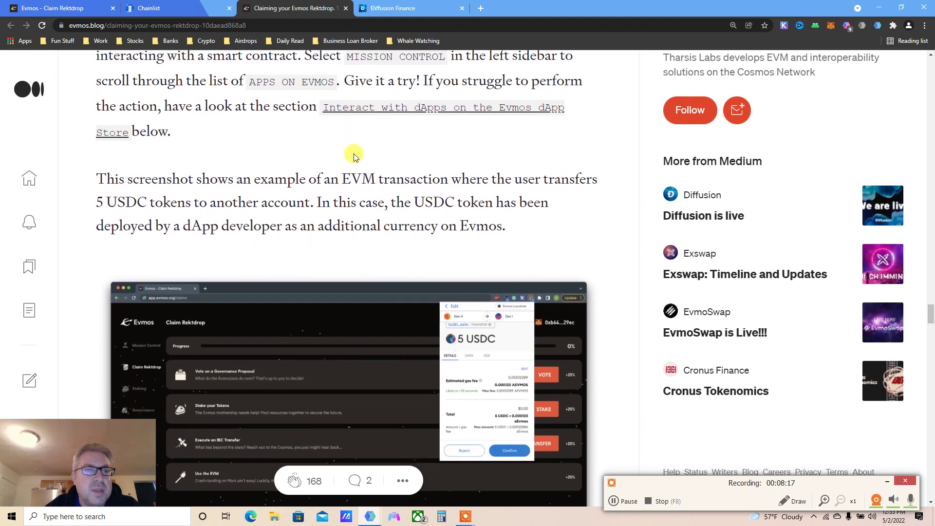
{"action": "scroll", "coordinate": [354, 152], "scroll_direction": "down", "scroll_amount": 1}
{"action": "scroll", "coordinate": [355, 152], "scroll_direction": "down", "scroll_amount": 1}
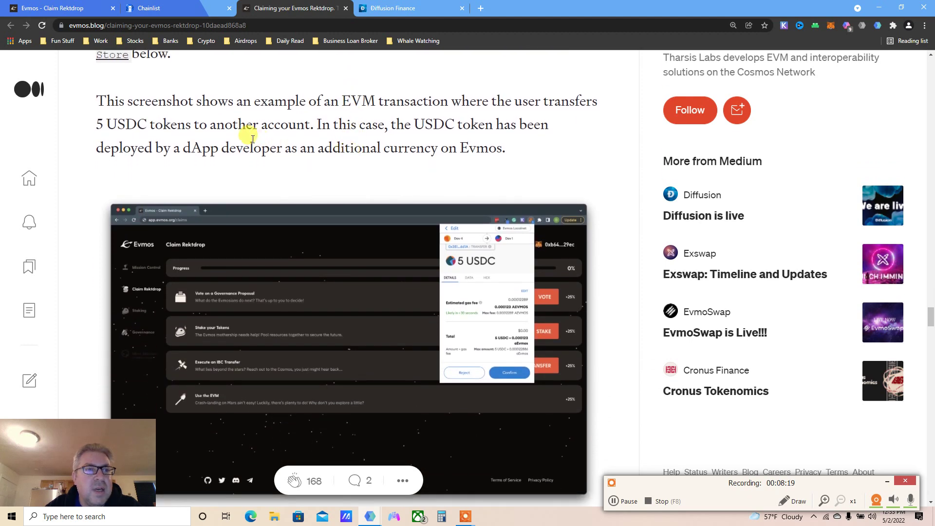
Read the Use the EVM USDC transaction example, then return via Chainlist to Claim Rektdrop
{"action": "triple_click", "coordinate": [245, 106]}
{"action": "left_click", "coordinate": [304, 139]}
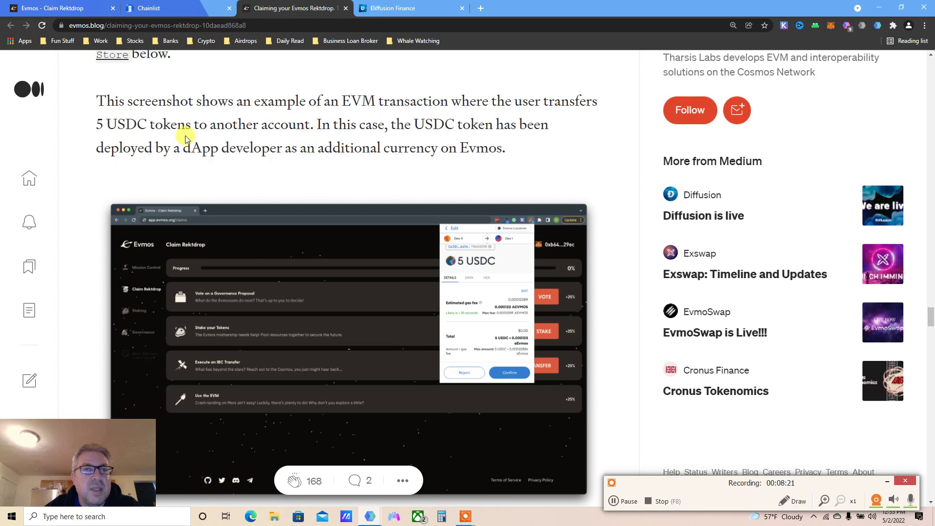
{"action": "scroll", "coordinate": [252, 130], "scroll_direction": "down", "scroll_amount": 1}
{"action": "scroll", "coordinate": [253, 131], "scroll_direction": "down", "scroll_amount": 1}
{"action": "scroll", "coordinate": [252, 130], "scroll_direction": "down", "scroll_amount": 1}
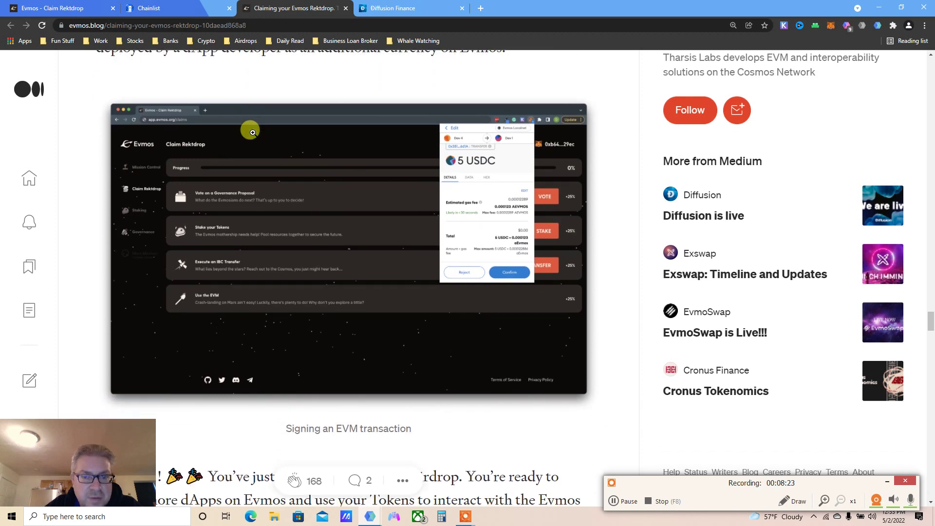
{"action": "scroll", "coordinate": [252, 132], "scroll_direction": "down", "scroll_amount": 1}
{"action": "scroll", "coordinate": [252, 131], "scroll_direction": "down", "scroll_amount": 2}
{"action": "scroll", "coordinate": [253, 132], "scroll_direction": "down", "scroll_amount": 1}
{"action": "scroll", "coordinate": [252, 131], "scroll_direction": "down", "scroll_amount": 1}
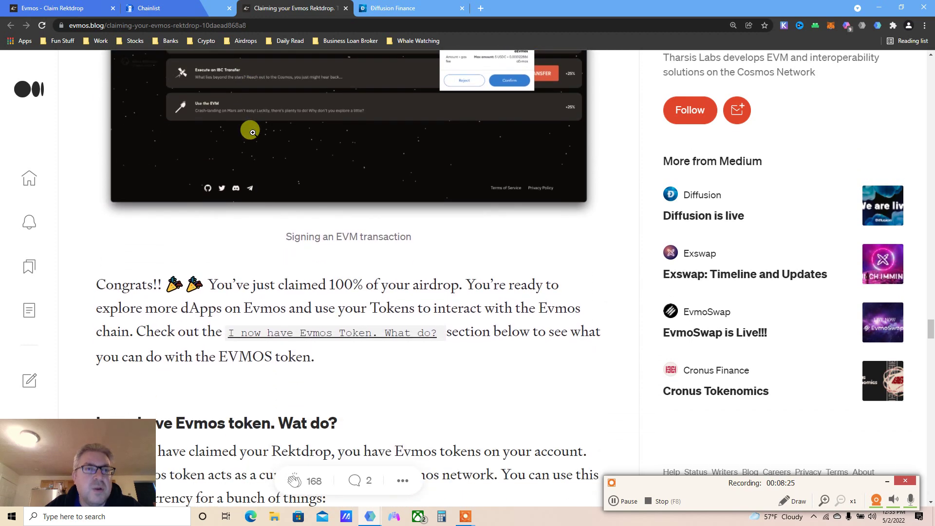
{"action": "left_click", "coordinate": [190, 5]}
{"action": "left_click", "coordinate": [107, 6]}
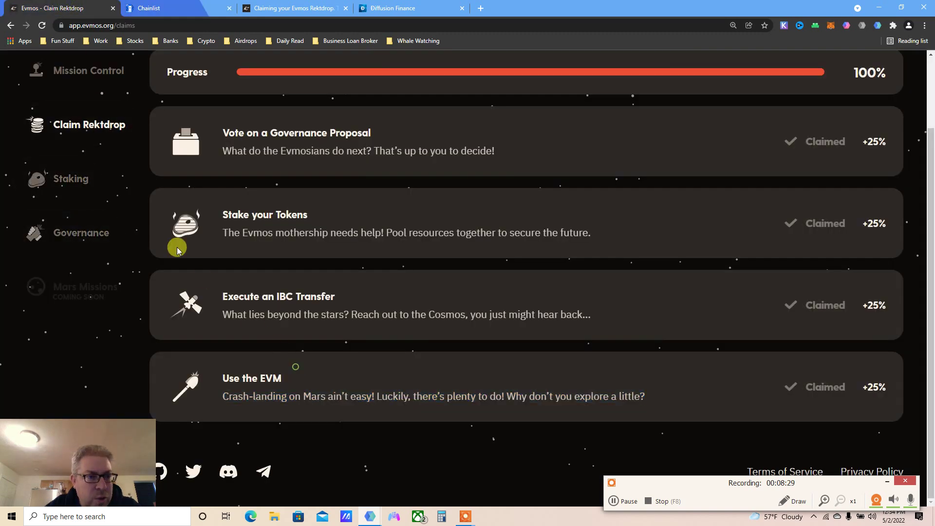
Return to the Mission Control overview and open Diffusion Finance's swap page showing 0.3169 EVMOS
{"action": "left_click", "coordinate": [67, 69]}
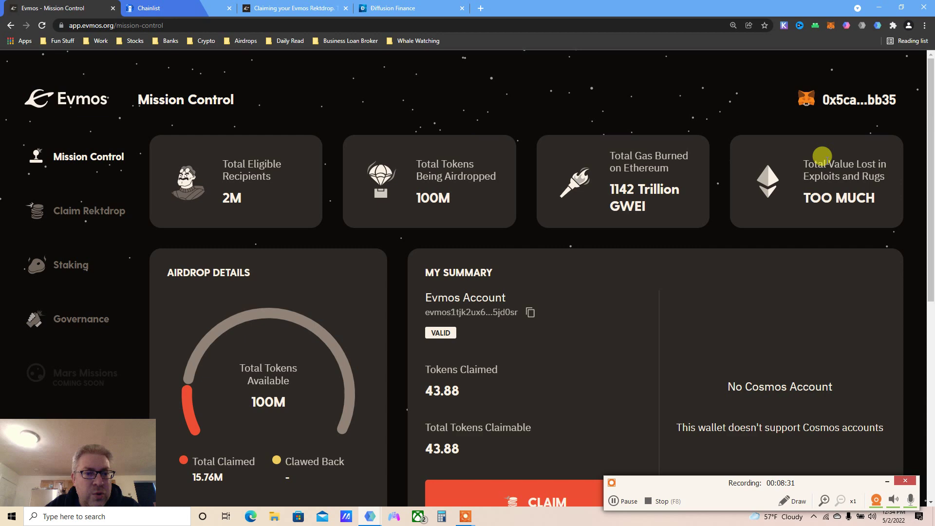
{"action": "left_click_drag", "start_coordinate": [931, 156], "coordinate": [927, 309]}
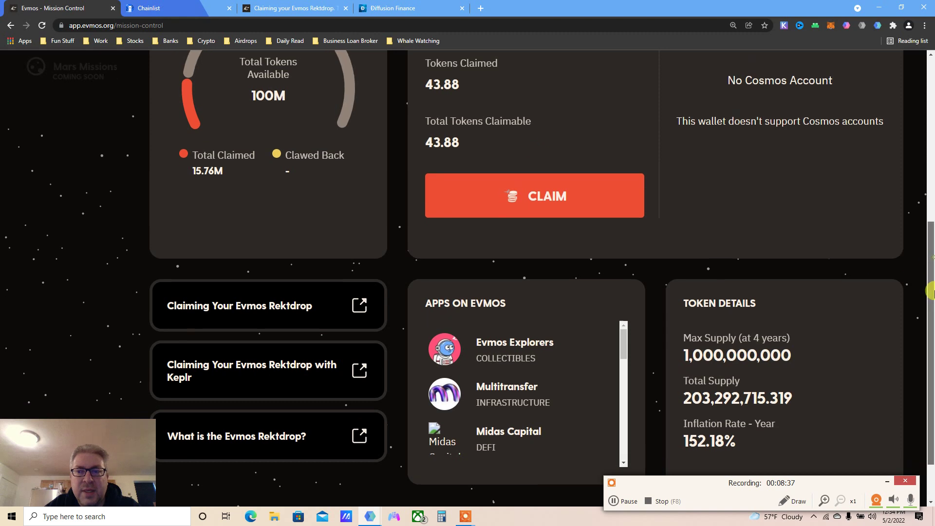
{"action": "left_click_drag", "start_coordinate": [927, 280], "coordinate": [922, 330]}
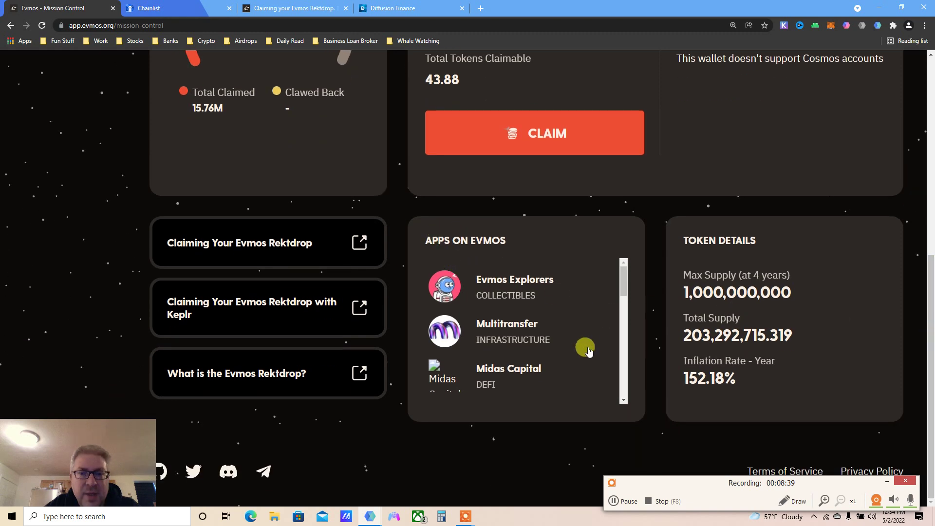
{"action": "scroll", "coordinate": [623, 401], "scroll_direction": "down", "scroll_amount": 3}
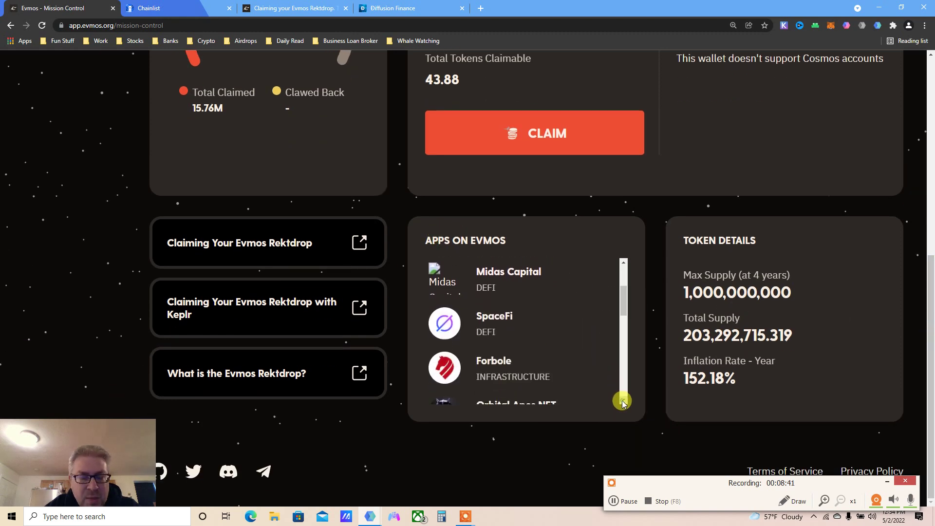
{"action": "scroll", "coordinate": [622, 401], "scroll_direction": "down", "scroll_amount": 1}
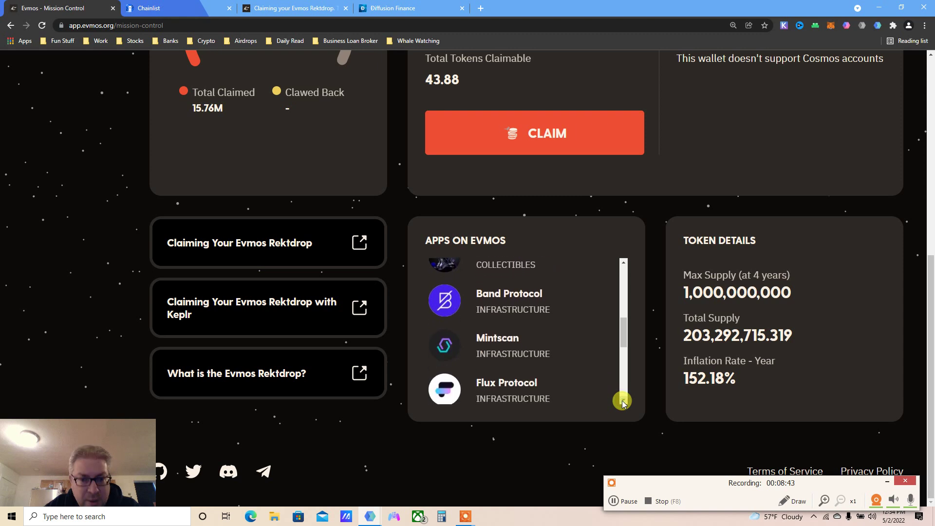
{"action": "scroll", "coordinate": [623, 401], "scroll_direction": "down", "scroll_amount": 1}
{"action": "scroll", "coordinate": [623, 401], "scroll_direction": "down", "scroll_amount": 1}
{"action": "scroll", "coordinate": [623, 401], "scroll_direction": "down", "scroll_amount": 1}
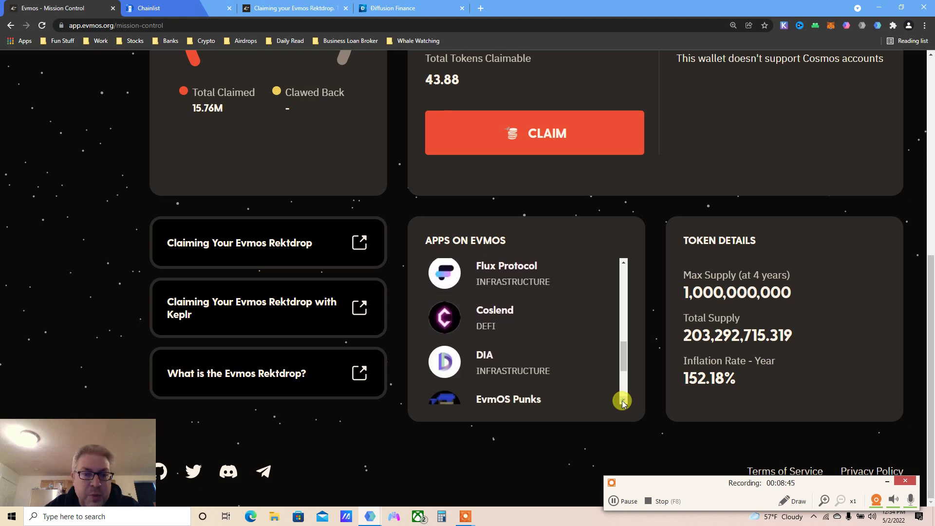
{"action": "scroll", "coordinate": [623, 401], "scroll_direction": "down", "scroll_amount": 1}
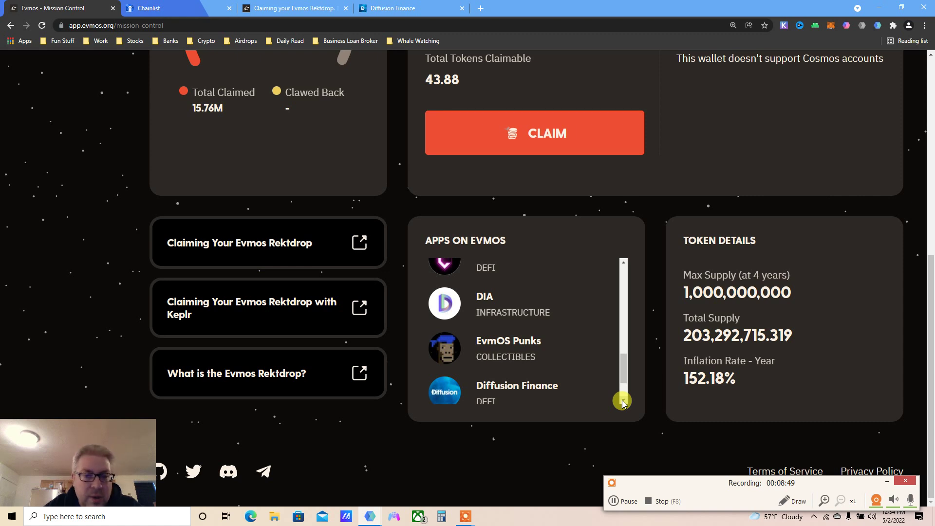
{"action": "scroll", "coordinate": [623, 401], "scroll_direction": "down", "scroll_amount": 1}
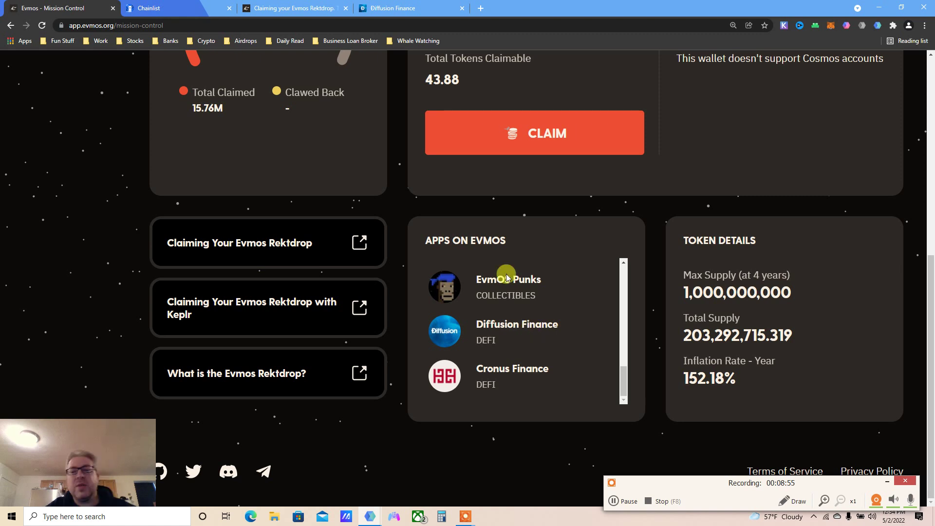
{"action": "left_click", "coordinate": [395, 8]}
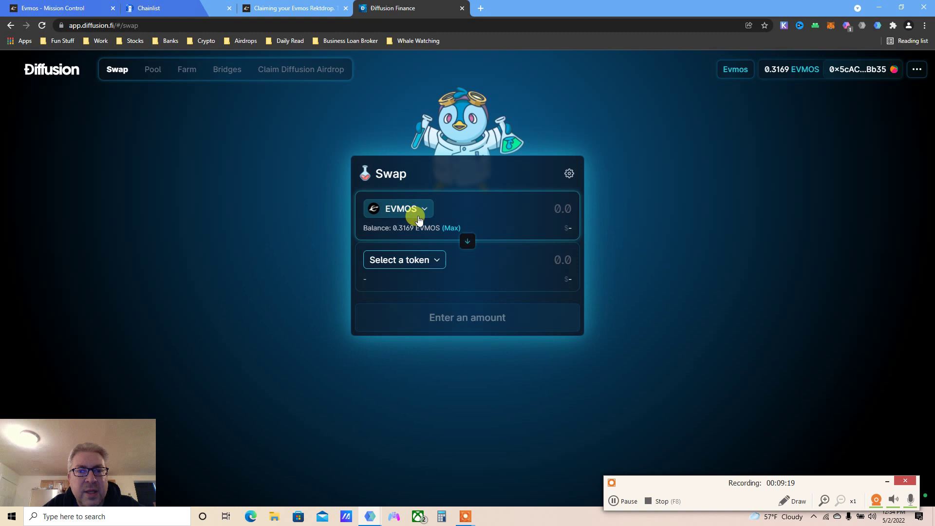
{"action": "left_click", "coordinate": [399, 260]}
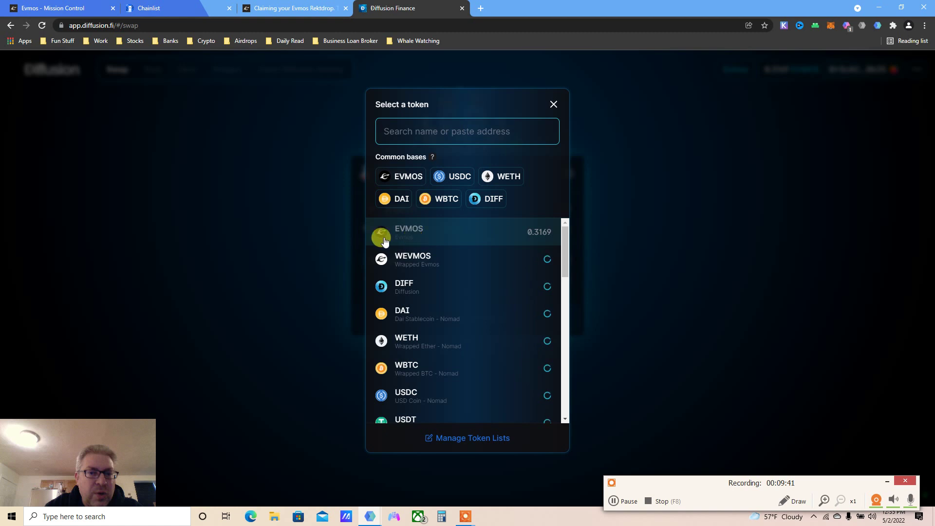
{"action": "left_click", "coordinate": [269, 233]}
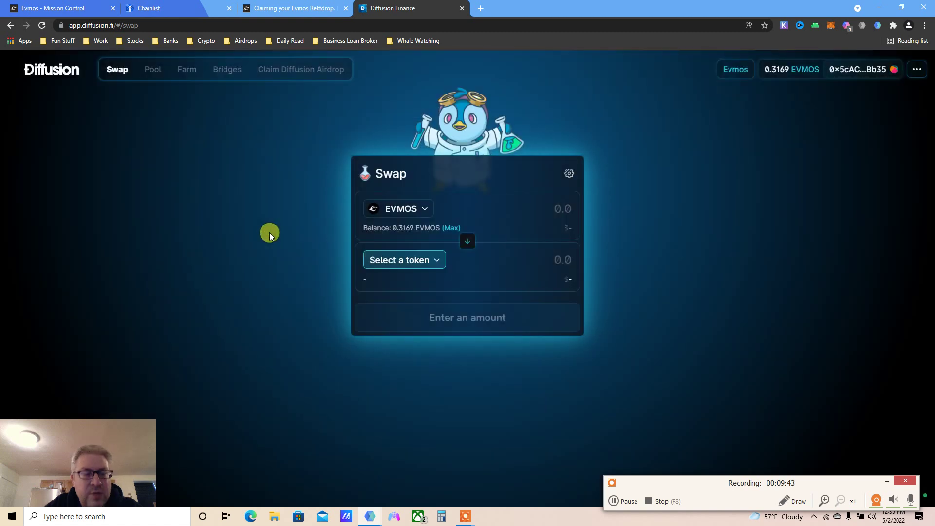
View the Diffusion farms, the first farm's liquidity mining details, and the pools page
{"action": "left_click", "coordinate": [184, 73]}
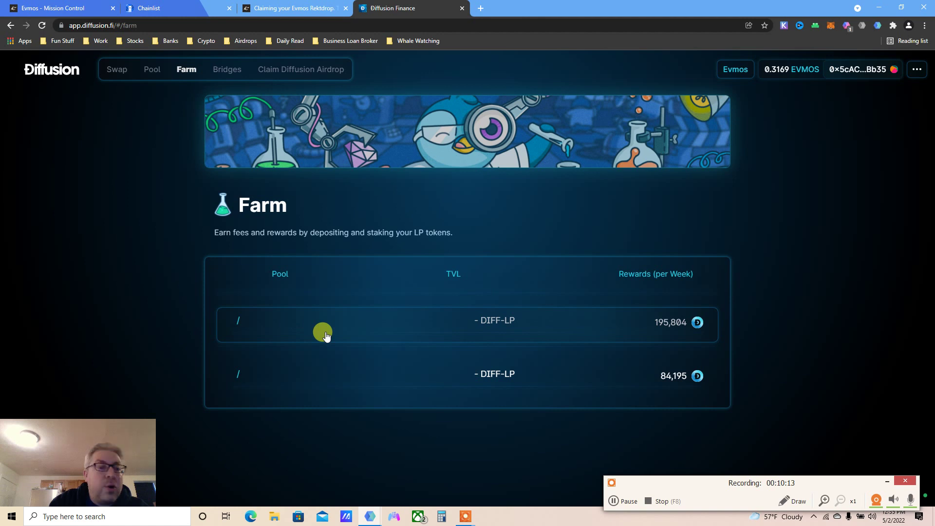
{"action": "left_click", "coordinate": [325, 334]}
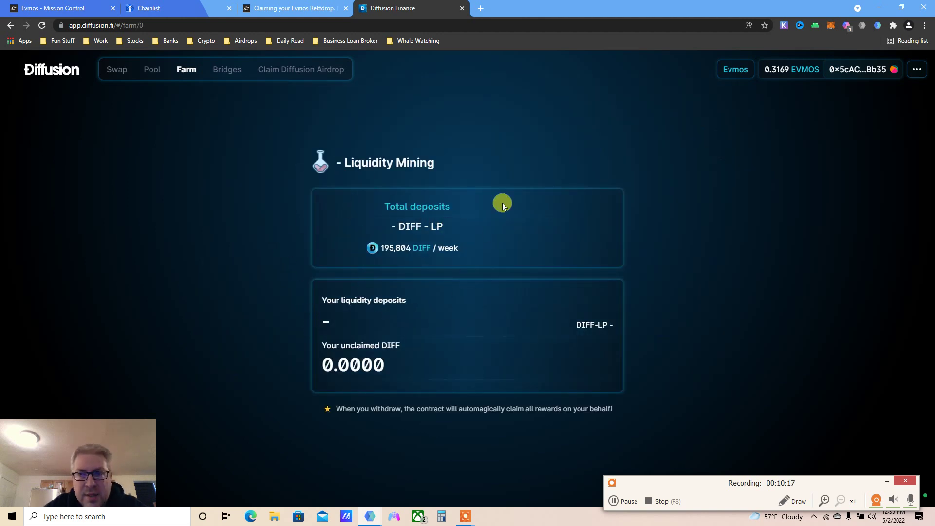
{"action": "left_click", "coordinate": [151, 70]}
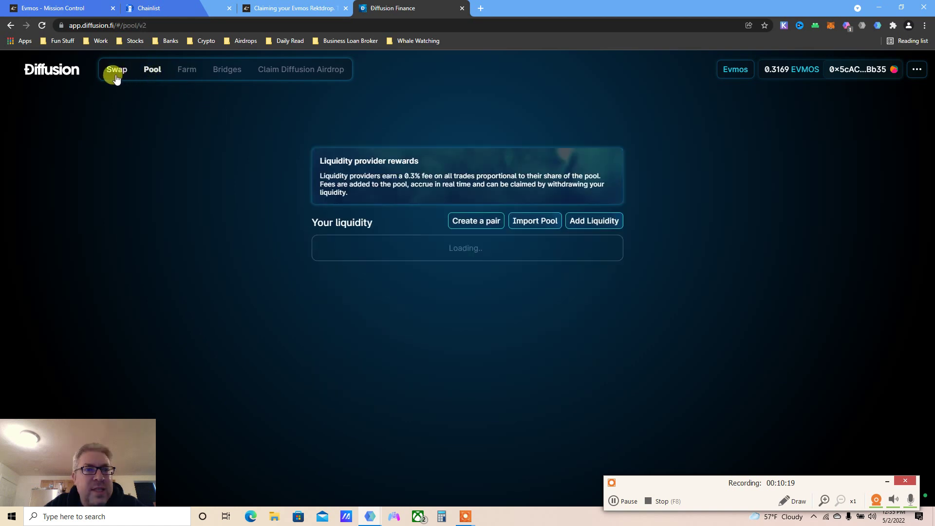
Check the tokens available on the swap page, then go back to the Rektdrop article
{"action": "left_click", "coordinate": [115, 71]}
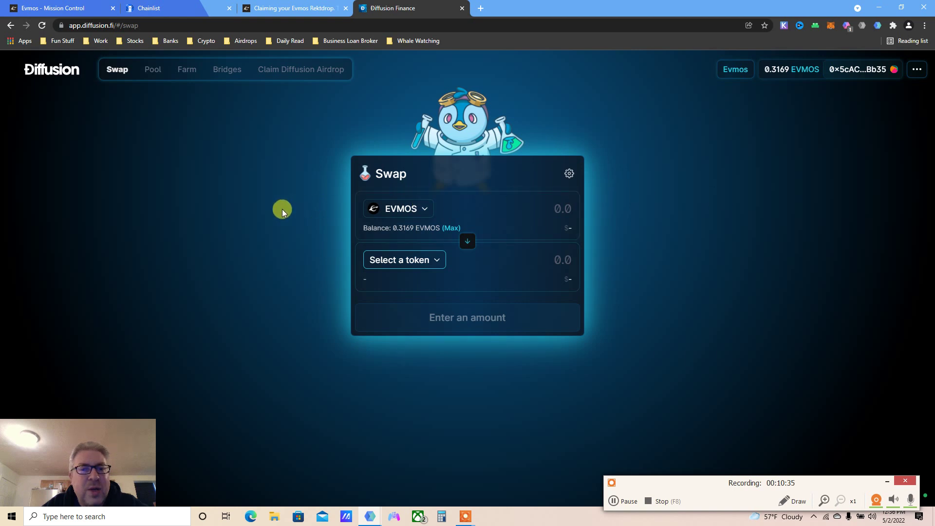
{"action": "left_click", "coordinate": [407, 262]}
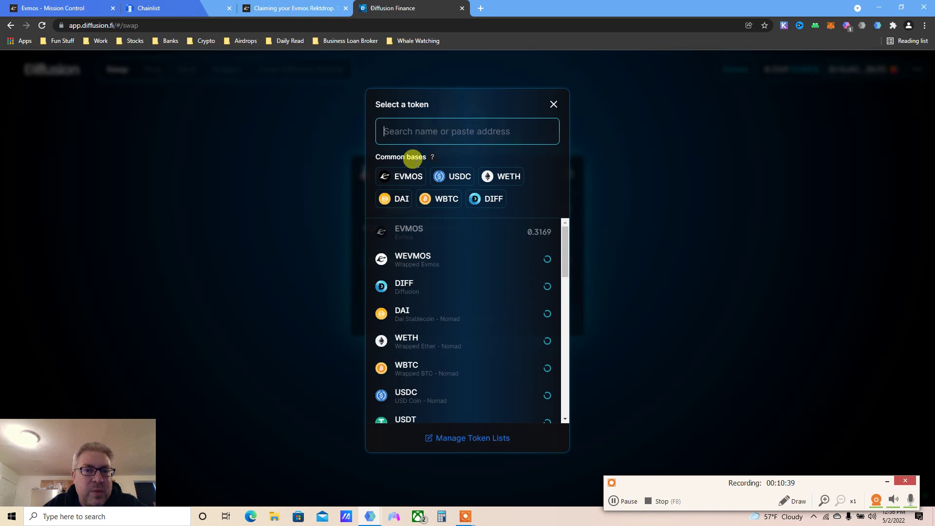
{"action": "left_click", "coordinate": [283, 6]}
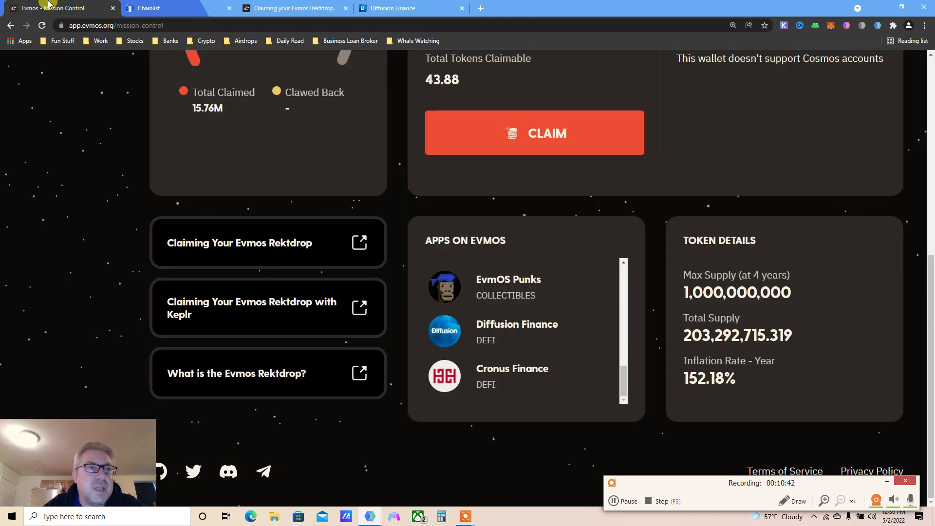
Confirm the Rektdrop claim is 100%, then view Staking with 31.9 EVMOS staked
{"action": "left_click", "coordinate": [44, 7]}
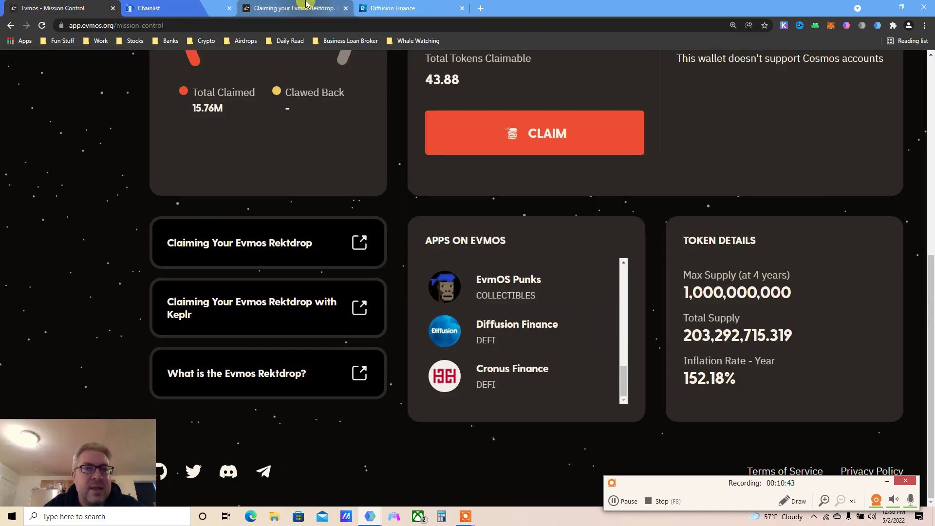
{"action": "scroll", "coordinate": [828, 143], "scroll_direction": "up", "scroll_amount": 5}
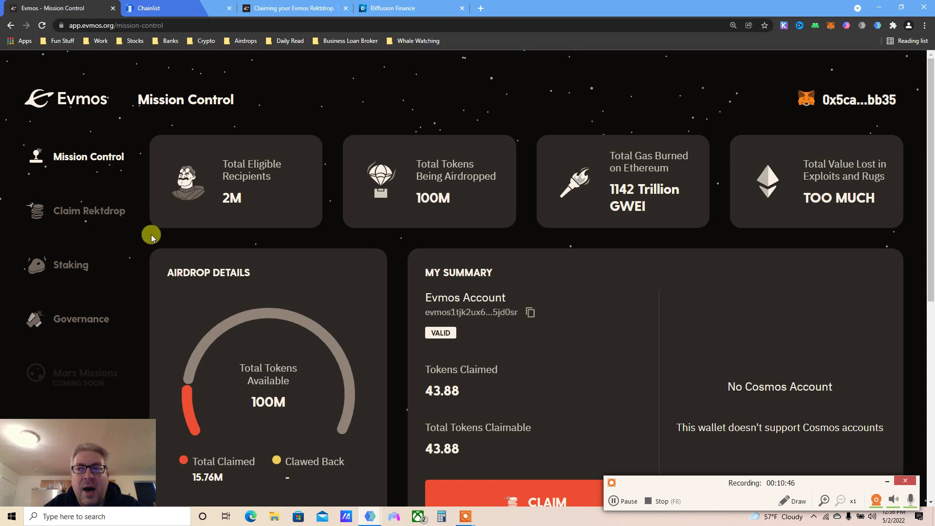
{"action": "left_click", "coordinate": [88, 211]}
{"action": "mouse_move", "coordinate": [930, 189]}
{"action": "left_mouse_down"}
{"action": "mouse_move", "coordinate": [932, 270]}
{"action": "mouse_move", "coordinate": [924, 224]}
{"action": "left_mouse_up"}
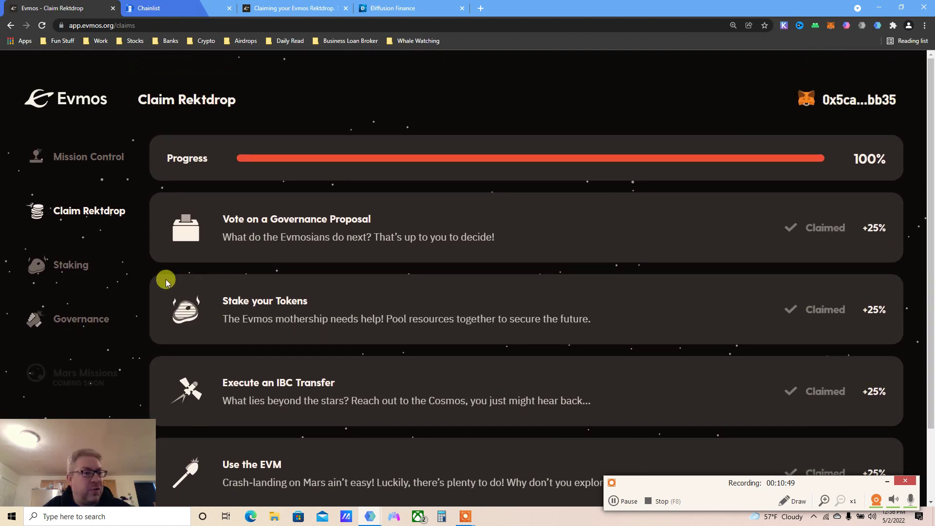
{"action": "left_click", "coordinate": [68, 265]}
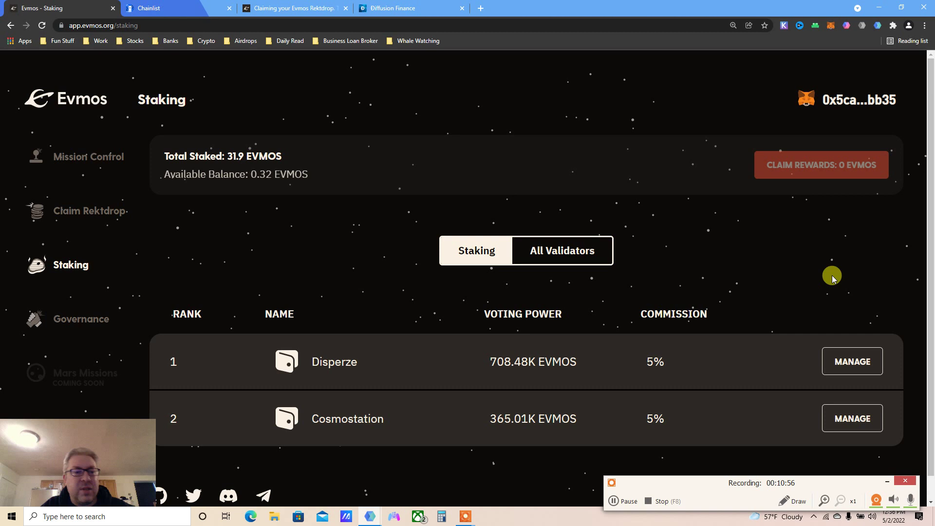
{"action": "scroll", "coordinate": [928, 146], "scroll_direction": "down", "scroll_amount": 1}
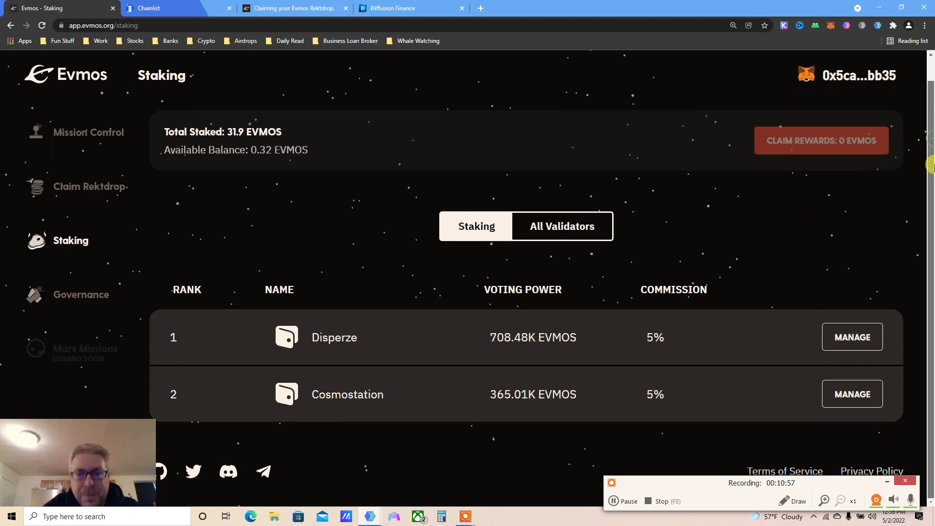
{"action": "scroll", "coordinate": [928, 146], "scroll_direction": "up", "scroll_amount": 1}
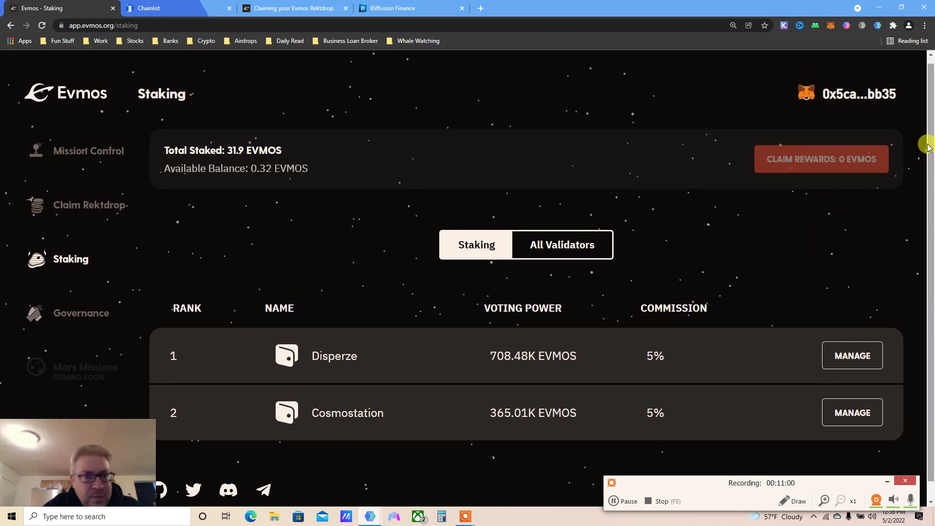